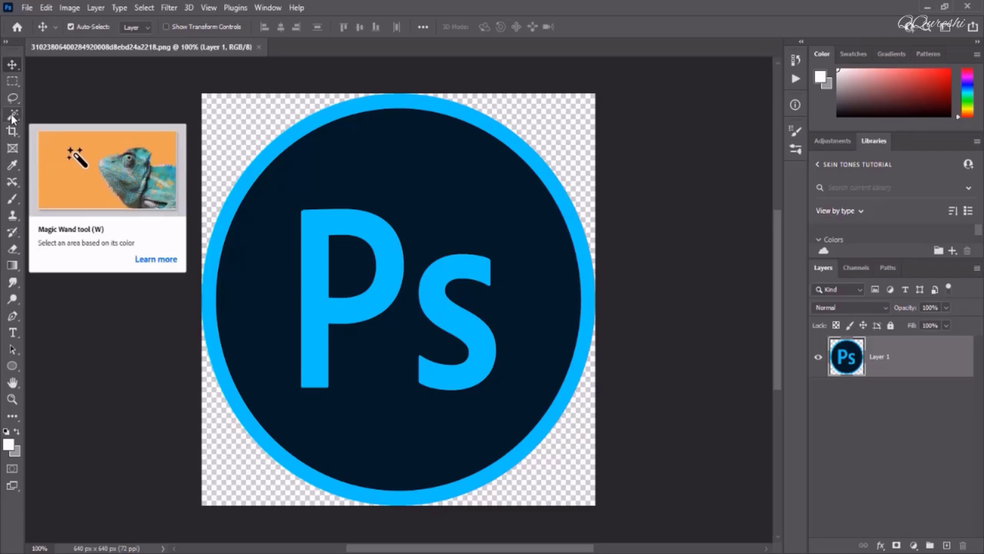
- Use the Magic Wand to select the blue outer ring, then add the P and S letters
{"action": "left_click_drag", "start_coordinate": [11, 115], "coordinate": [25, 115]}
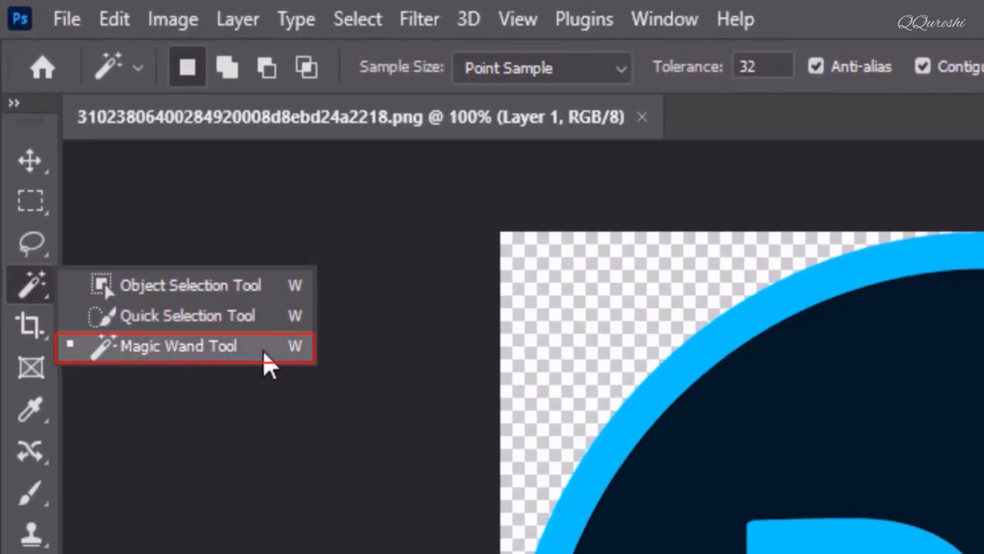
{"action": "left_click", "coordinate": [284, 348]}
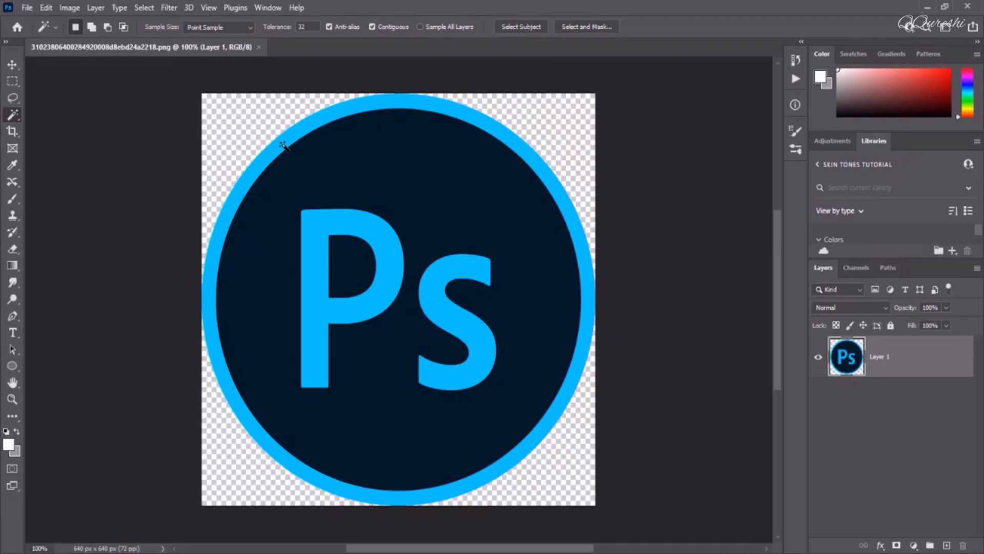
{"action": "left_click", "coordinate": [284, 145]}
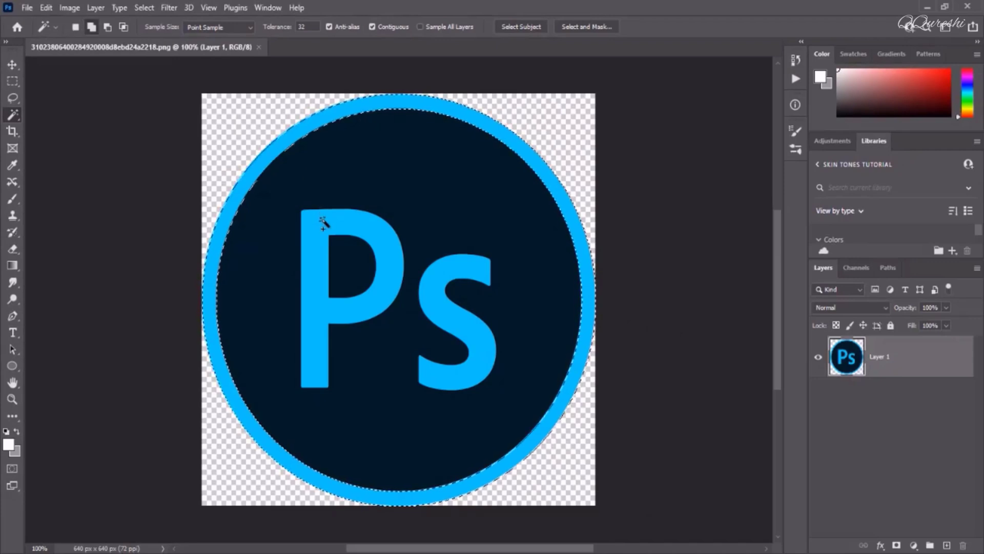
{"action": "left_click", "coordinate": [325, 215], "text": "shift"}
{"action": "left_click", "coordinate": [456, 266], "text": "shift"}
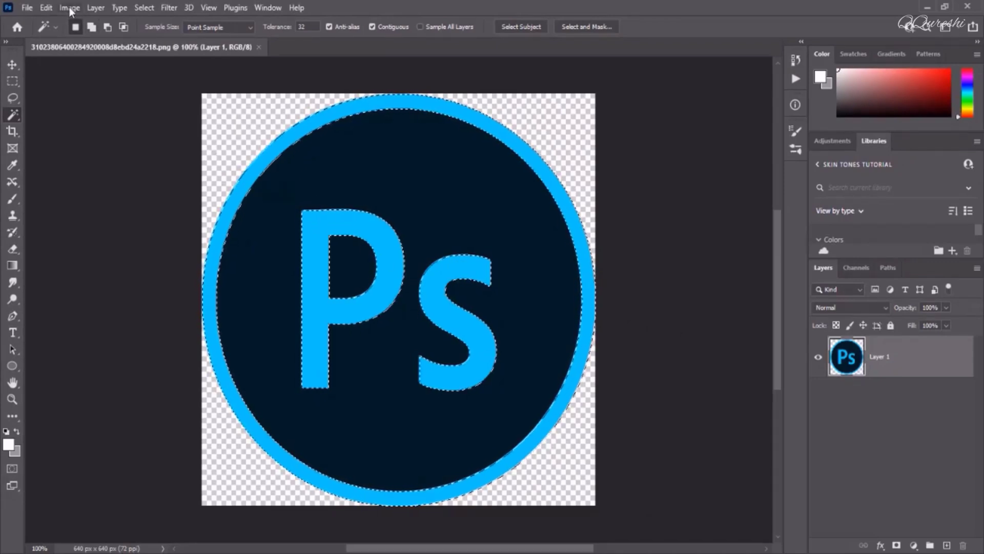
{"action": "left_click", "coordinate": [69, 8]}
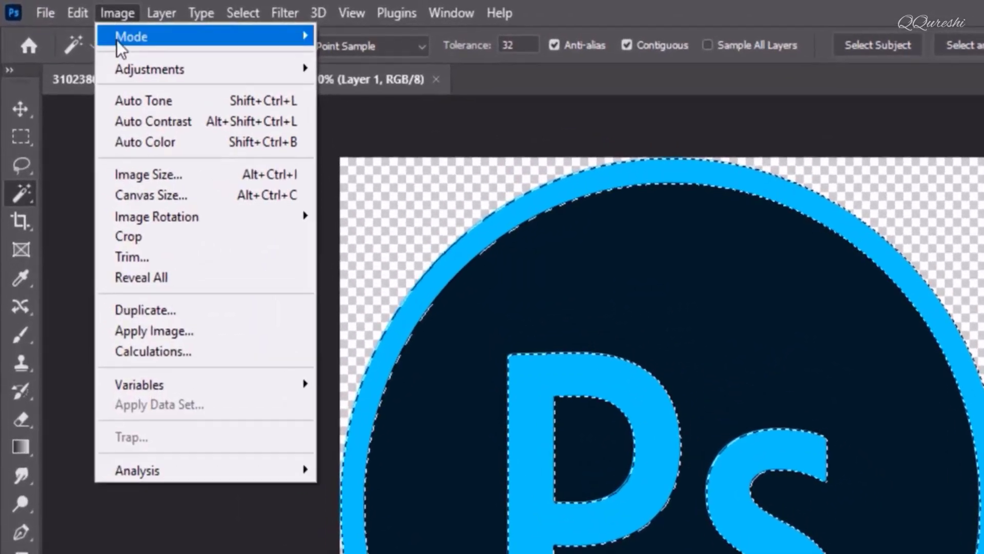
{"action": "mouse_move", "coordinate": [154, 70]}
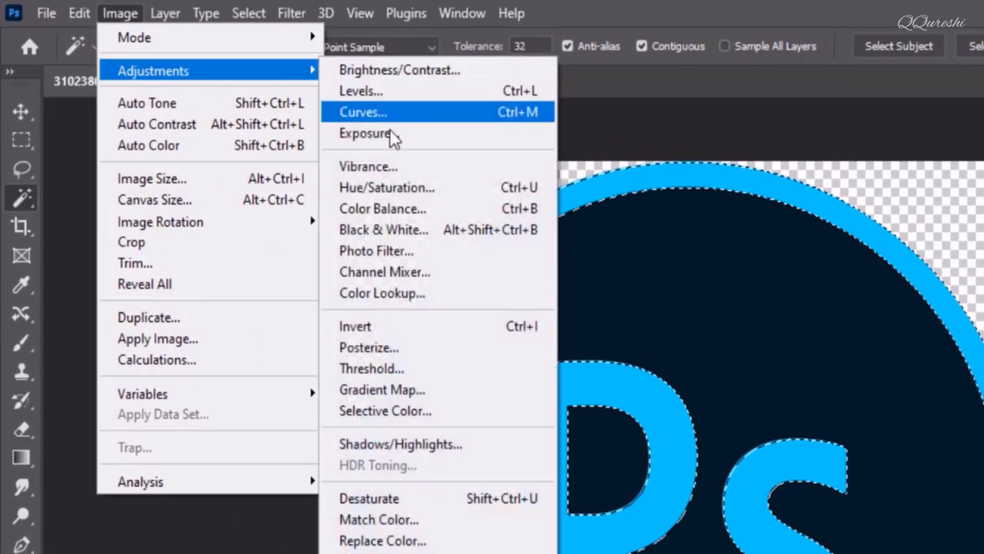
- Apply Hue/Saturation with Colorize, Saturation 0 and Lightness 50 to the selection
{"action": "left_click", "coordinate": [401, 185]}
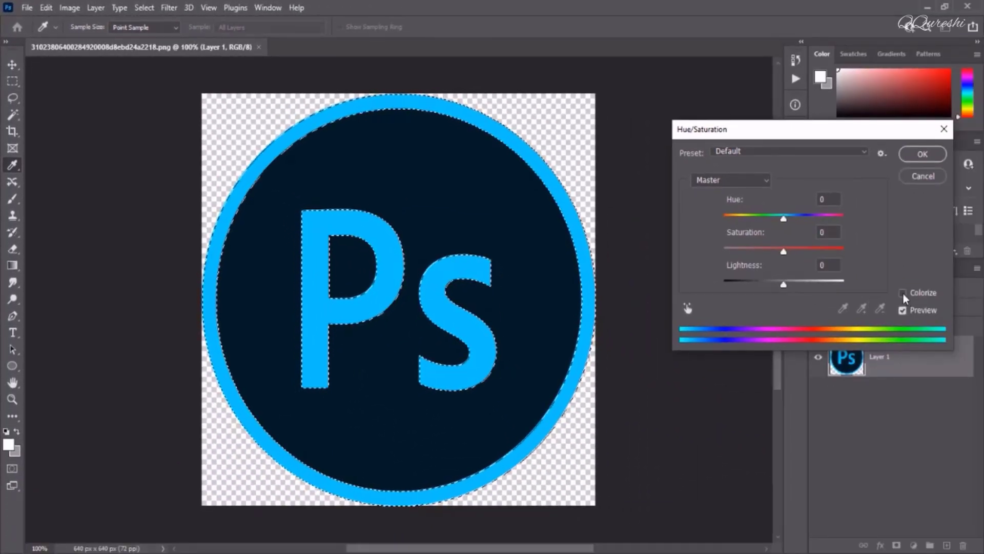
{"action": "left_click", "coordinate": [903, 293]}
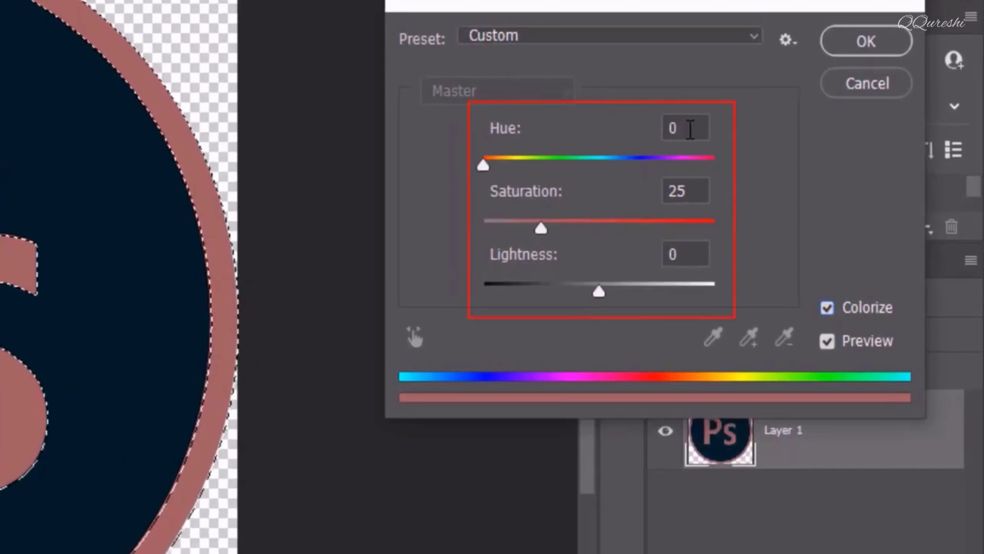
{"action": "left_click", "coordinate": [690, 128]}
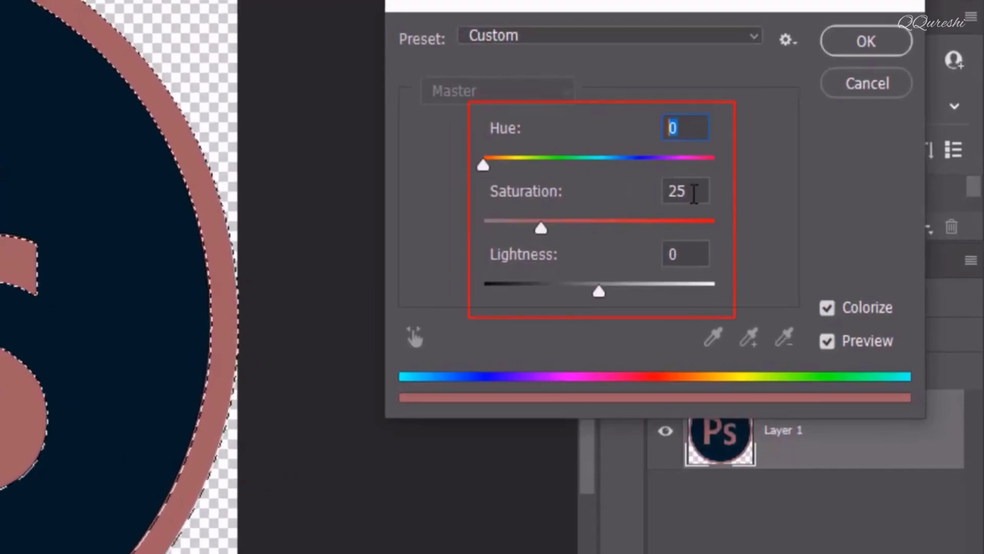
{"action": "key", "text": "Tab"}
{"action": "type", "text": "0"}
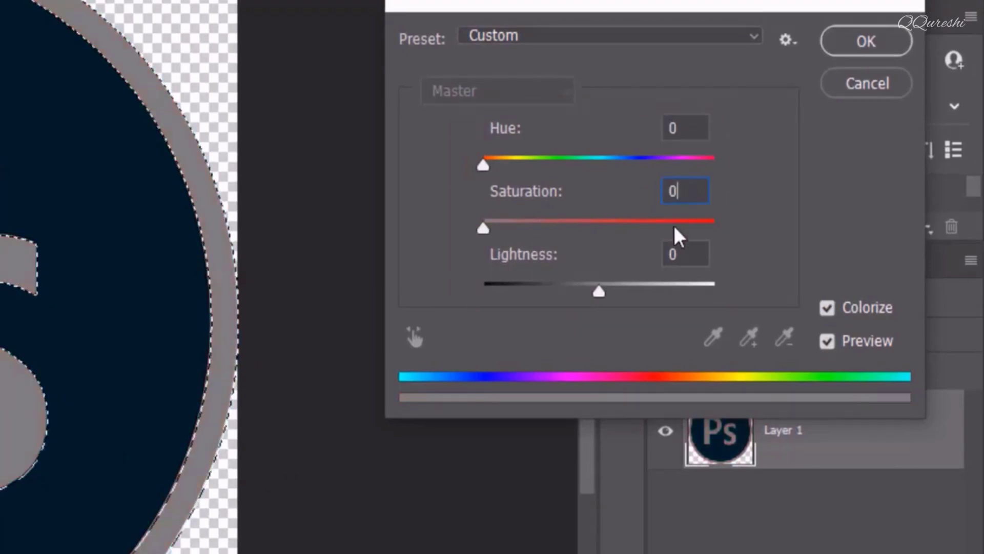
{"action": "left_click", "coordinate": [679, 253]}
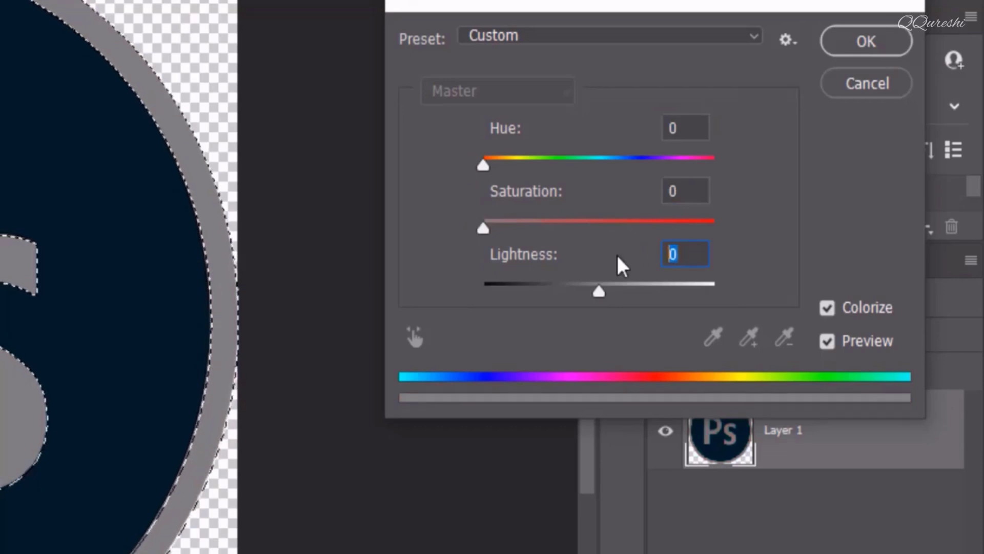
{"action": "type", "text": "60"}
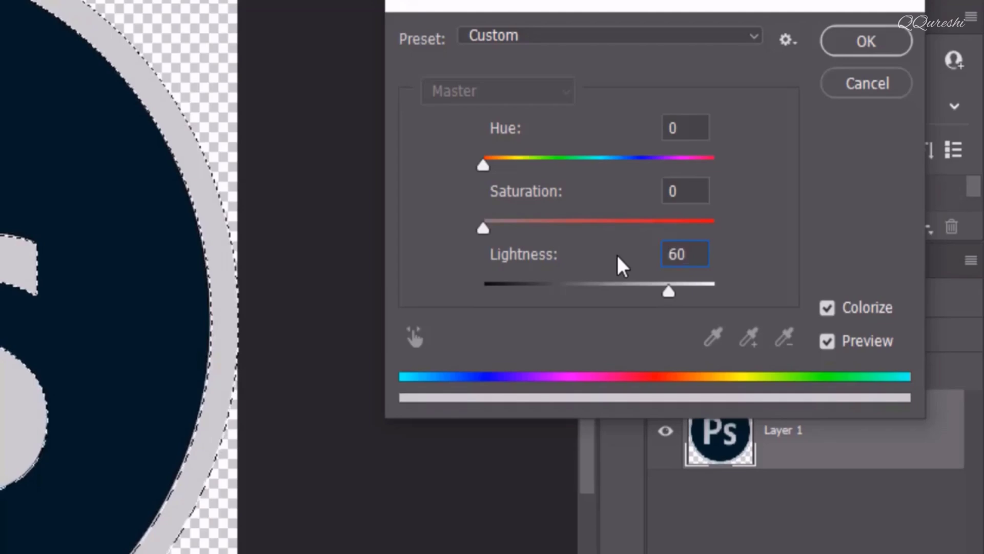
{"action": "double_click", "coordinate": [654, 257]}
{"action": "type", "text": "5"}
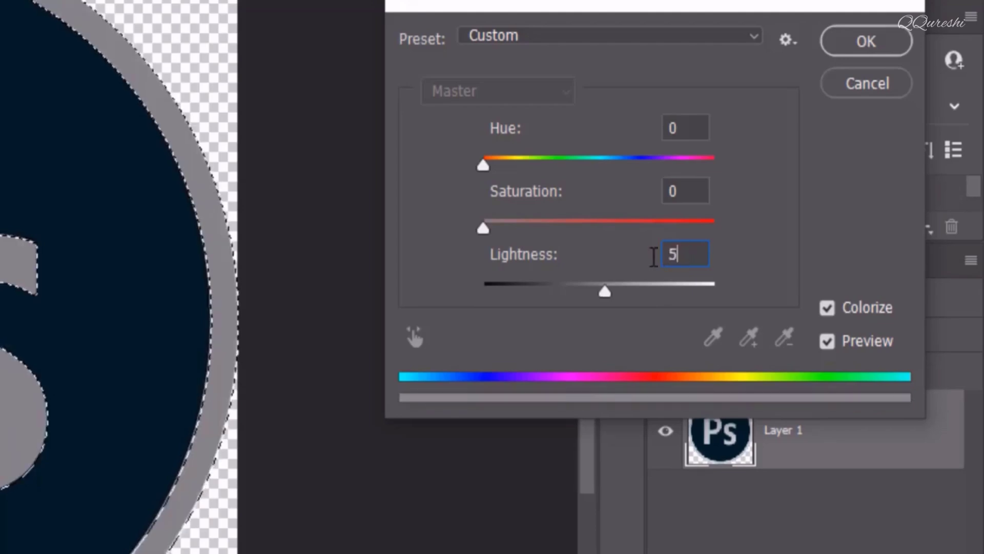
{"action": "type", "text": "0"}
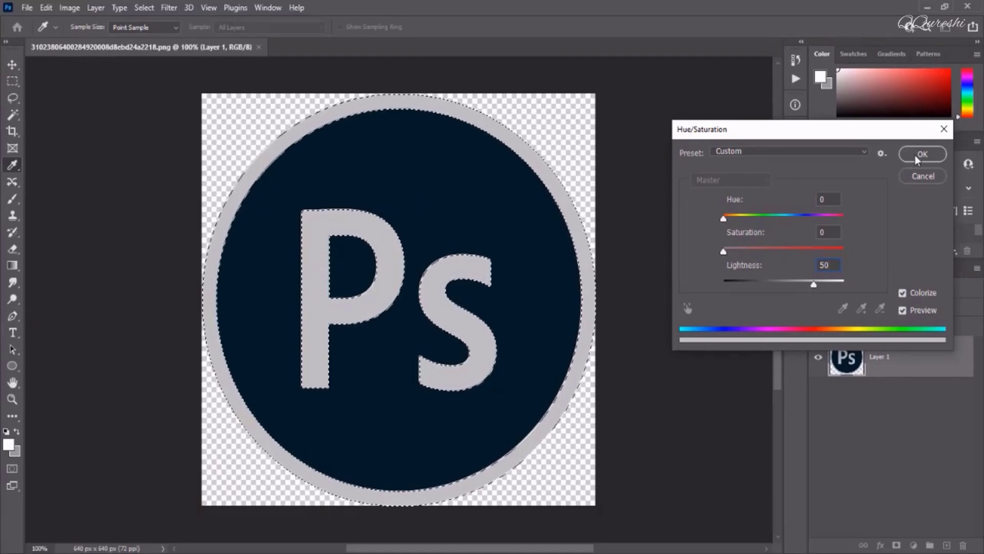
{"action": "left_click", "coordinate": [917, 157]}
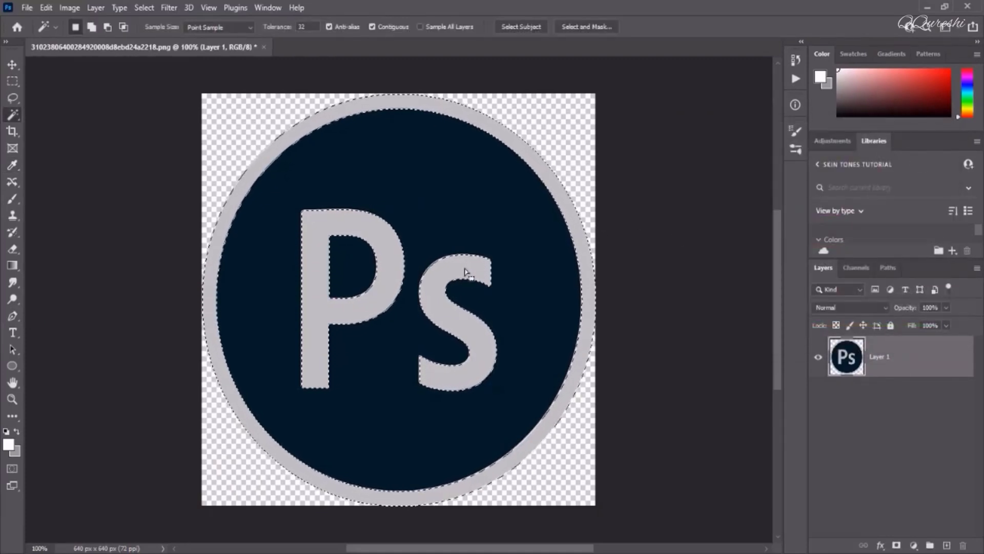
- Copy the grey shapes to Layer 2, hide Layer 1, and bring up Layer 2's Blending Options
{"action": "key", "text": "ctrl+j"}
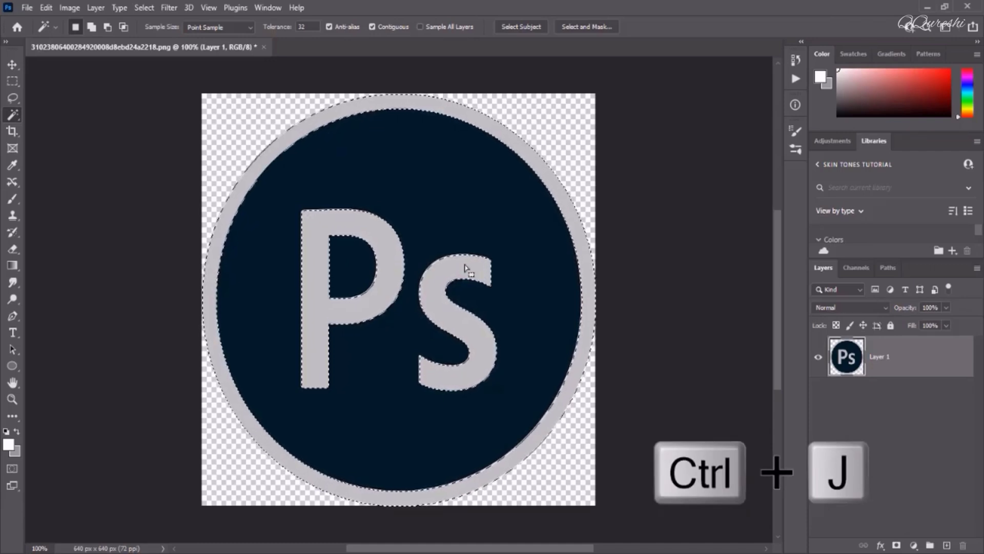
{"action": "key", "text": "ctrl+j"}
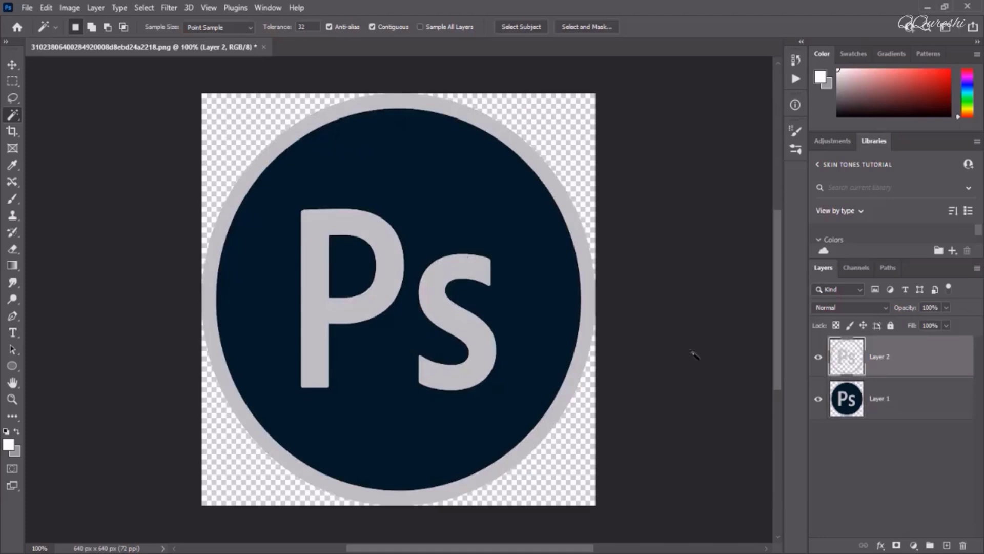
{"action": "left_click", "coordinate": [819, 400]}
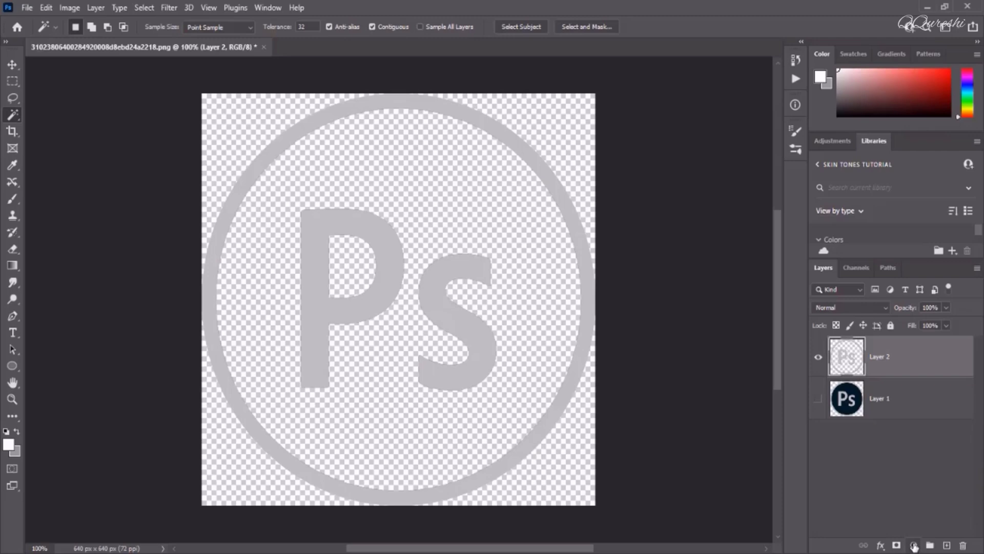
{"action": "right_click", "coordinate": [898, 361]}
{"action": "left_click", "coordinate": [780, 25]}
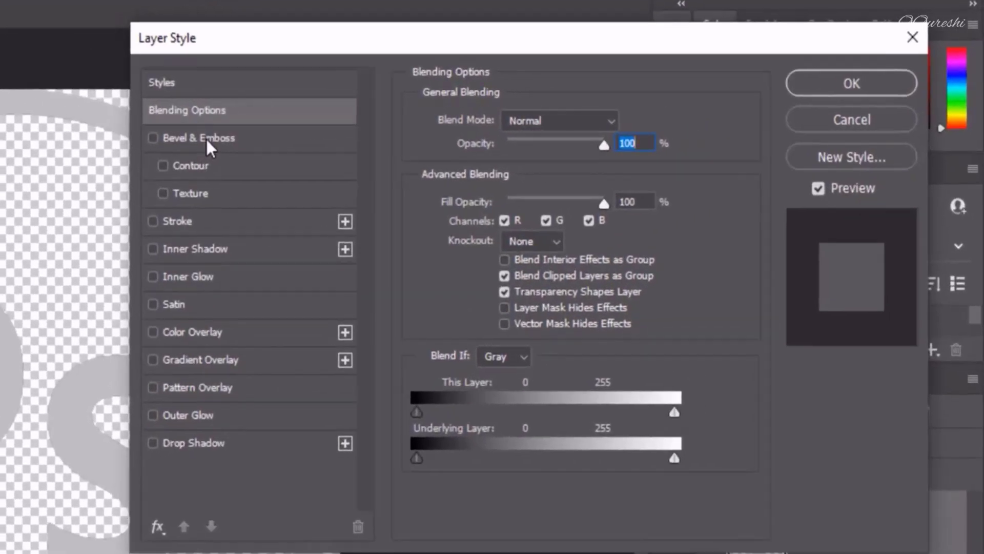
- Add an Inner Bevel with Depth 400, Size 40, Angle 120° and the Linear gloss contour
{"action": "left_click", "coordinate": [208, 146]}
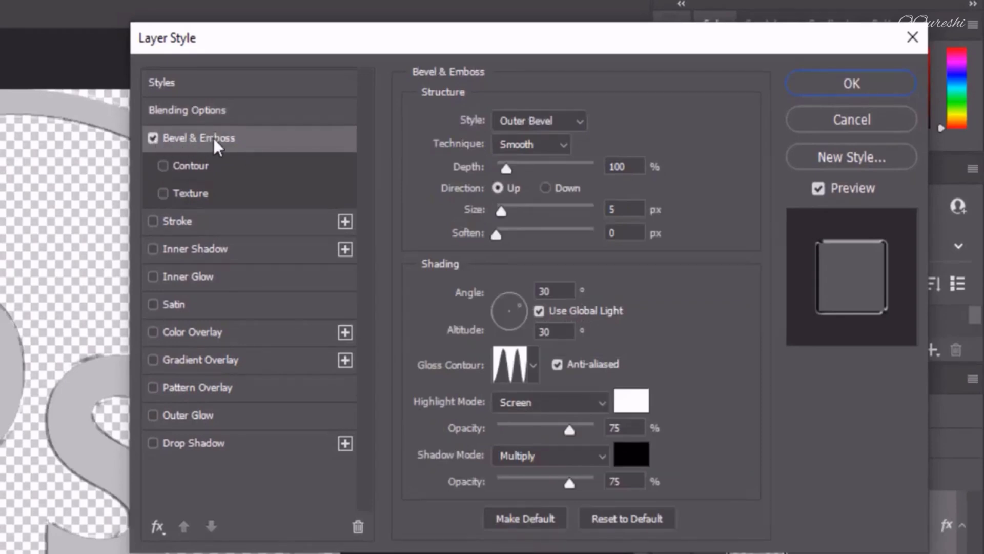
{"action": "left_click", "coordinate": [553, 125]}
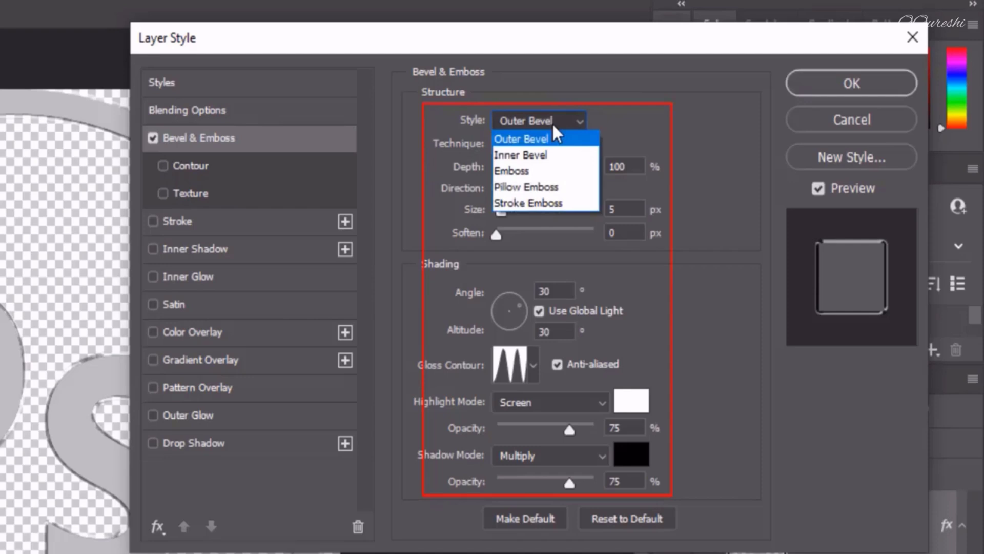
{"action": "left_click", "coordinate": [544, 156]}
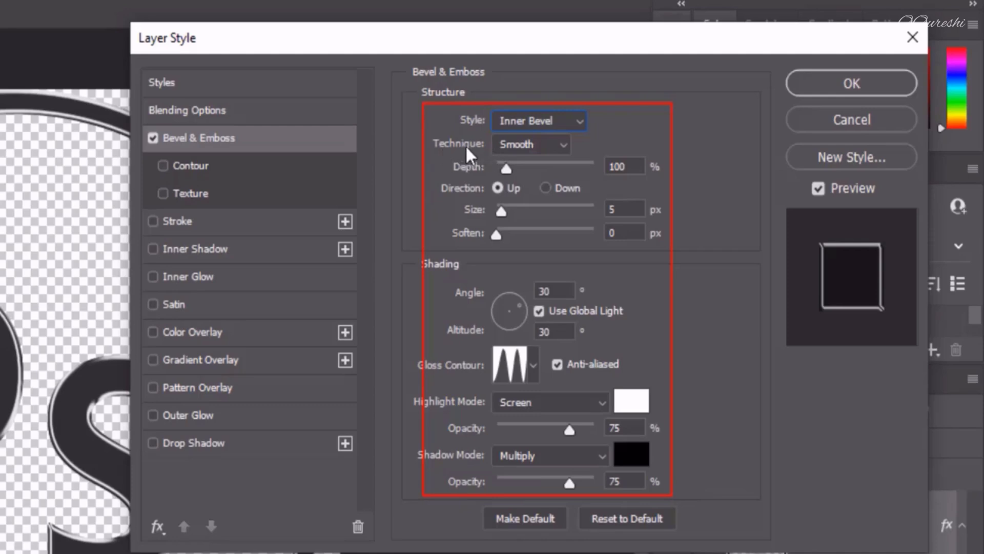
{"action": "left_click_drag", "start_coordinate": [634, 169], "coordinate": [607, 169]}
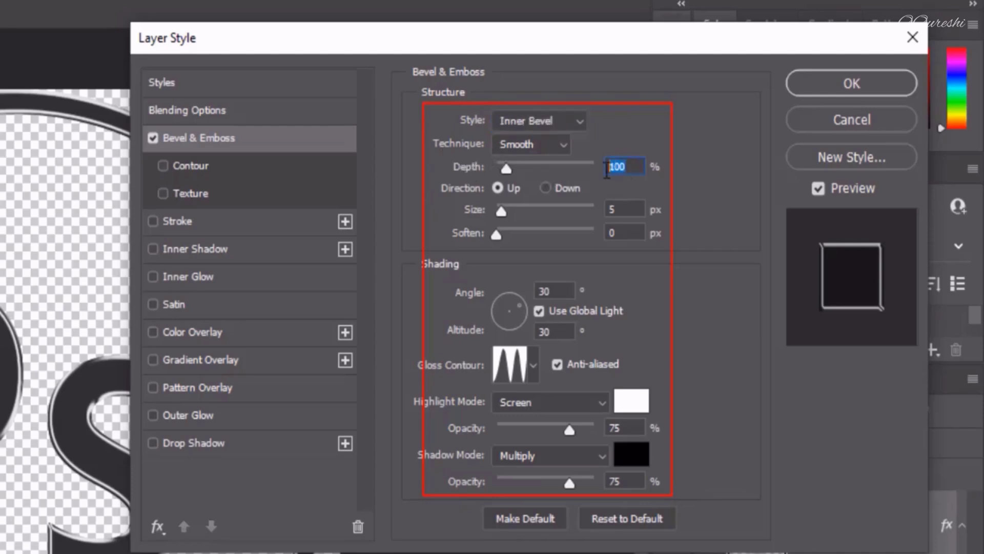
{"action": "type", "text": "40"}
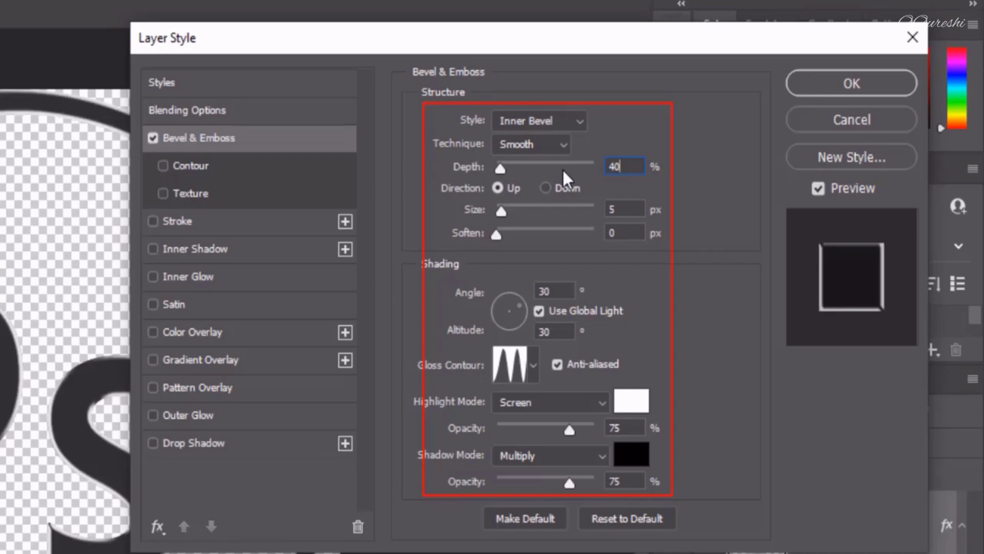
{"action": "type", "text": "0"}
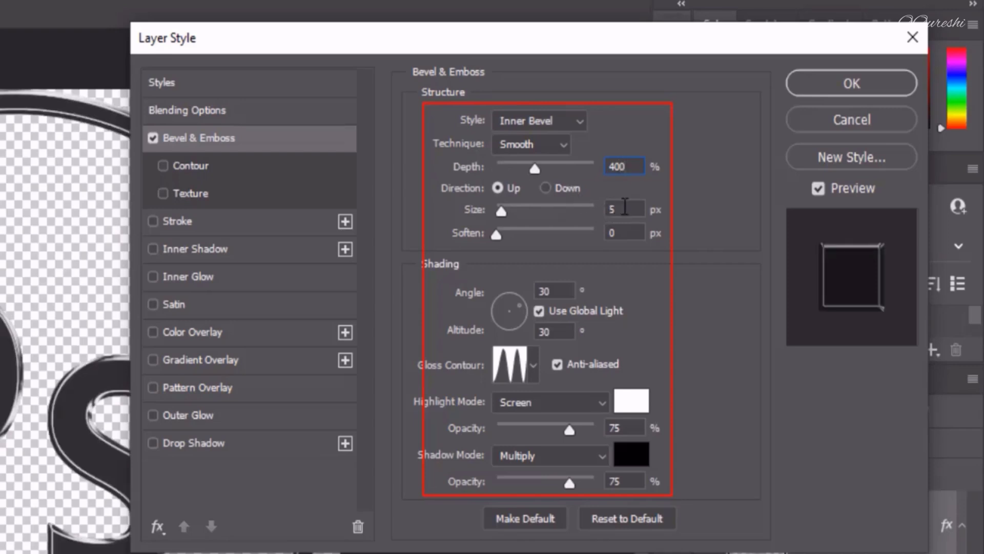
{"action": "type", "text": "4"}
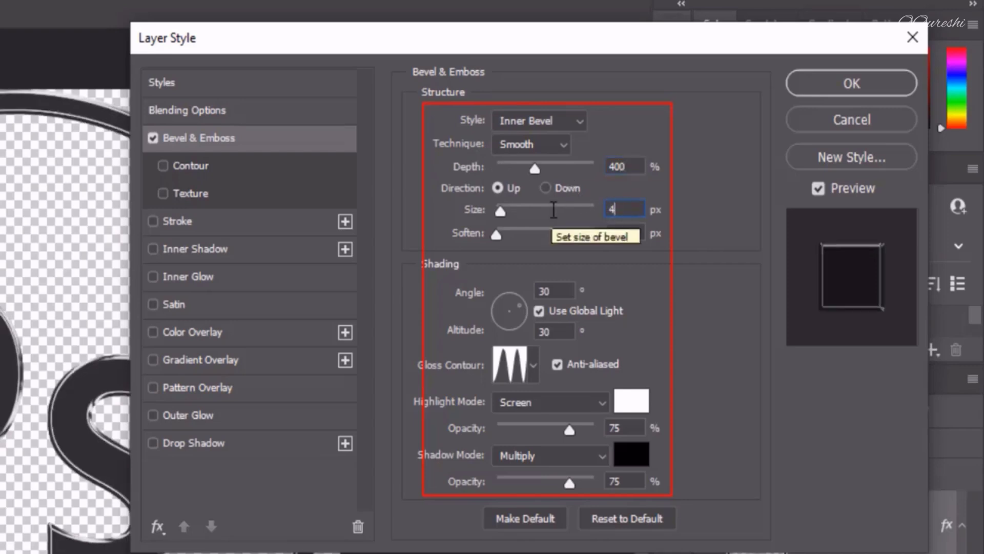
{"action": "type", "text": "0"}
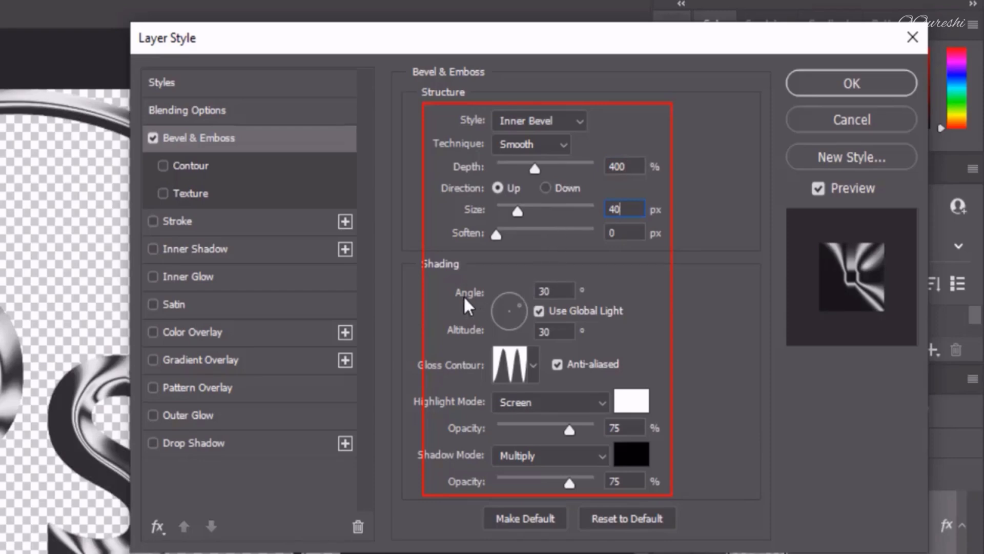
{"action": "left_click_drag", "start_coordinate": [559, 291], "coordinate": [508, 290]}
{"action": "type", "text": "12"}
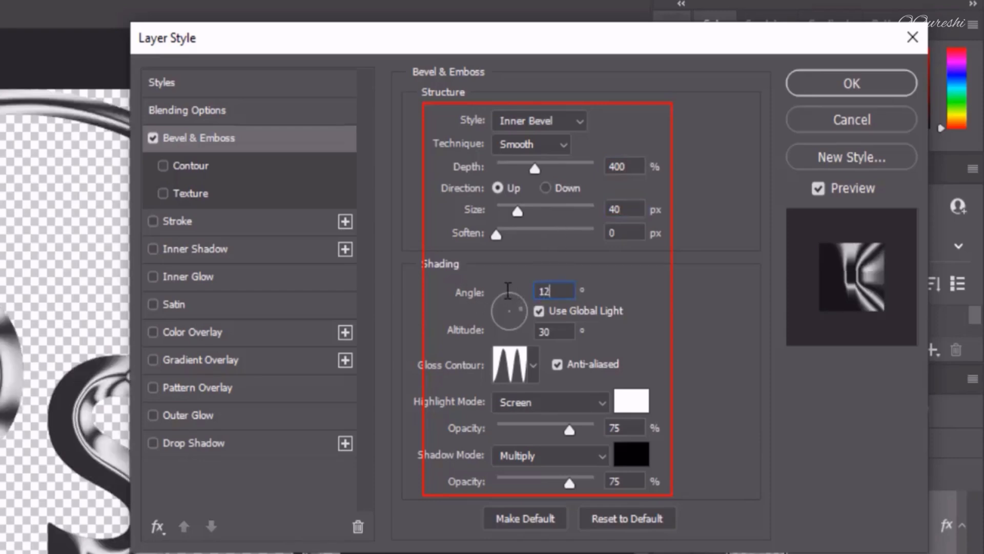
{"action": "type", "text": "0"}
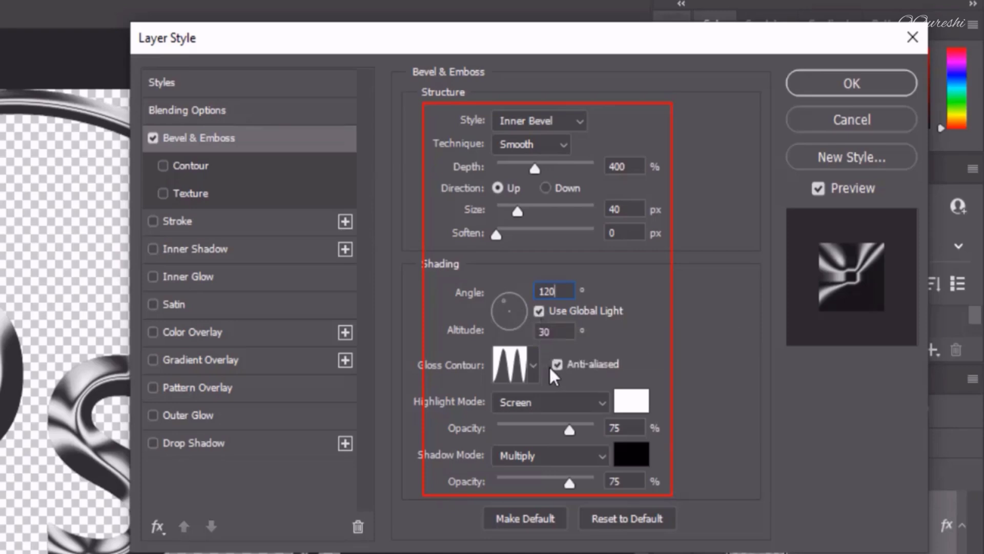
{"action": "left_click", "coordinate": [533, 371]}
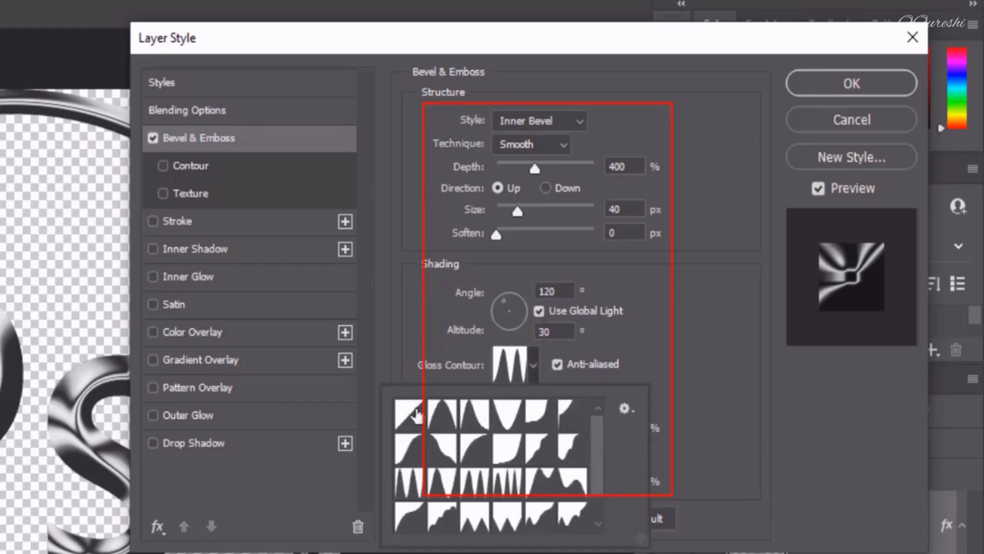
{"action": "left_click", "coordinate": [416, 414]}
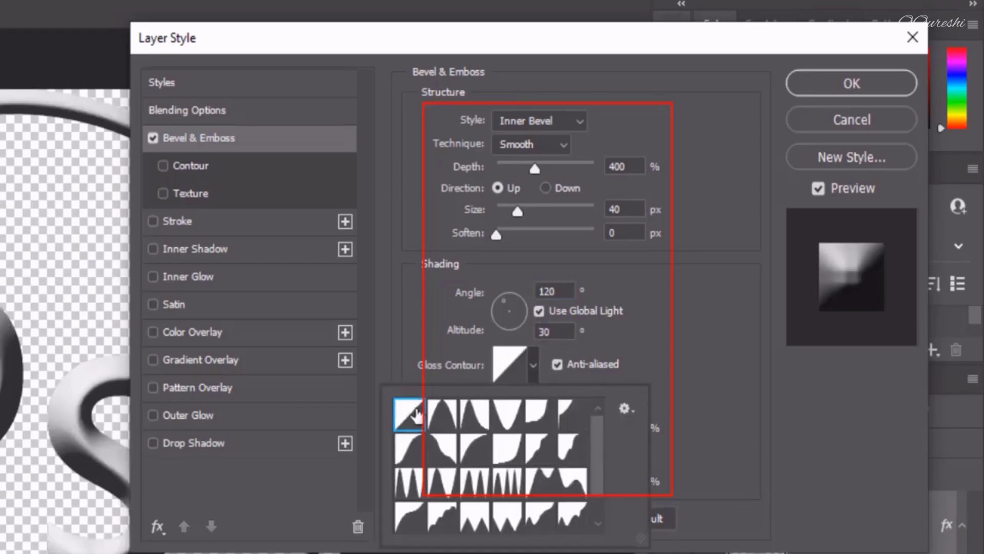
{"action": "left_click", "coordinate": [414, 343]}
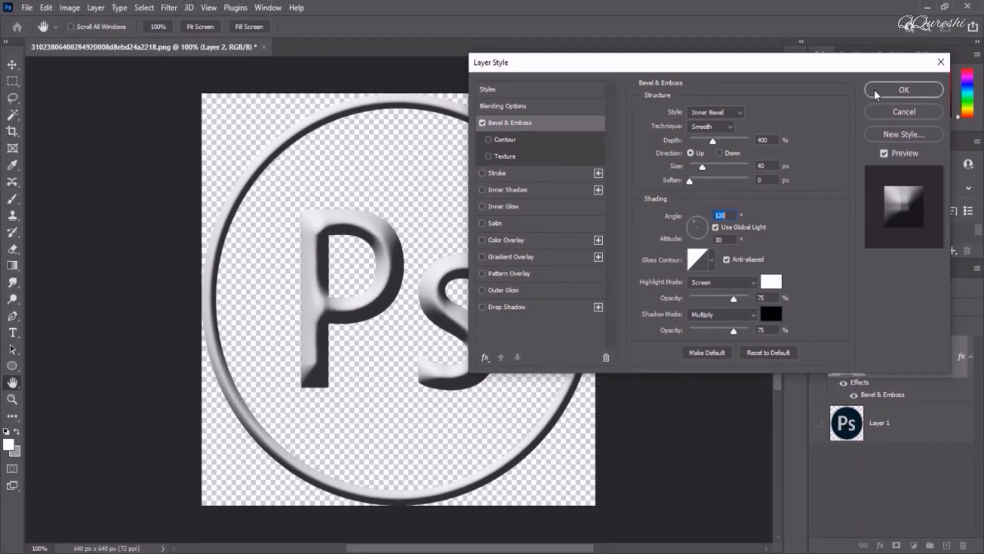
{"action": "left_click", "coordinate": [874, 91]}
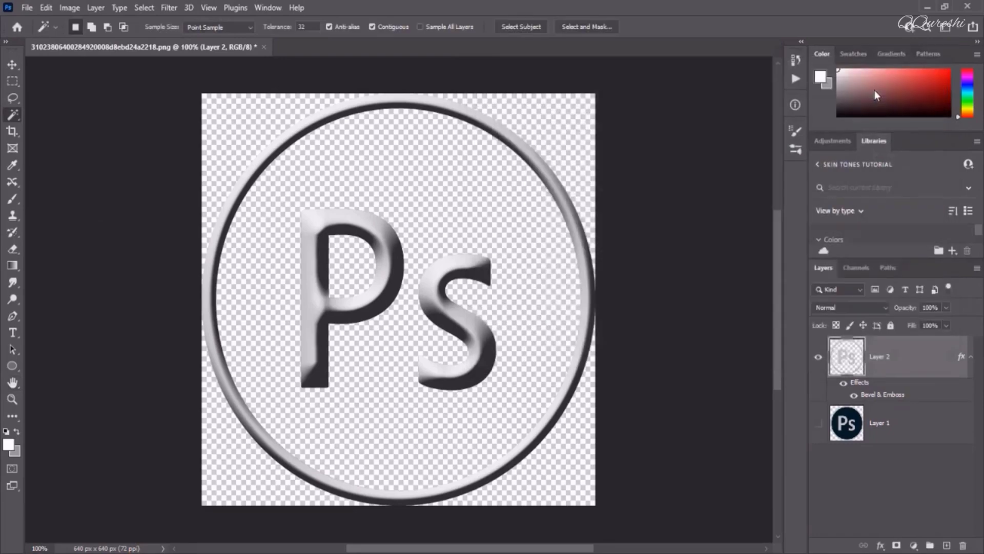
- Convert Layer 2 to a smart object from its context menu
{"action": "right_click", "coordinate": [894, 358]}
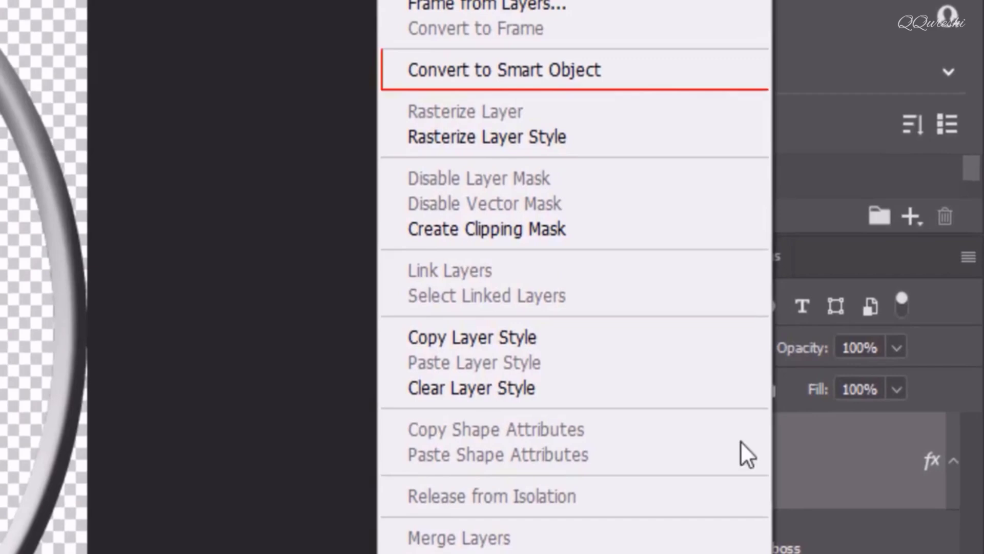
{"action": "left_click", "coordinate": [672, 64]}
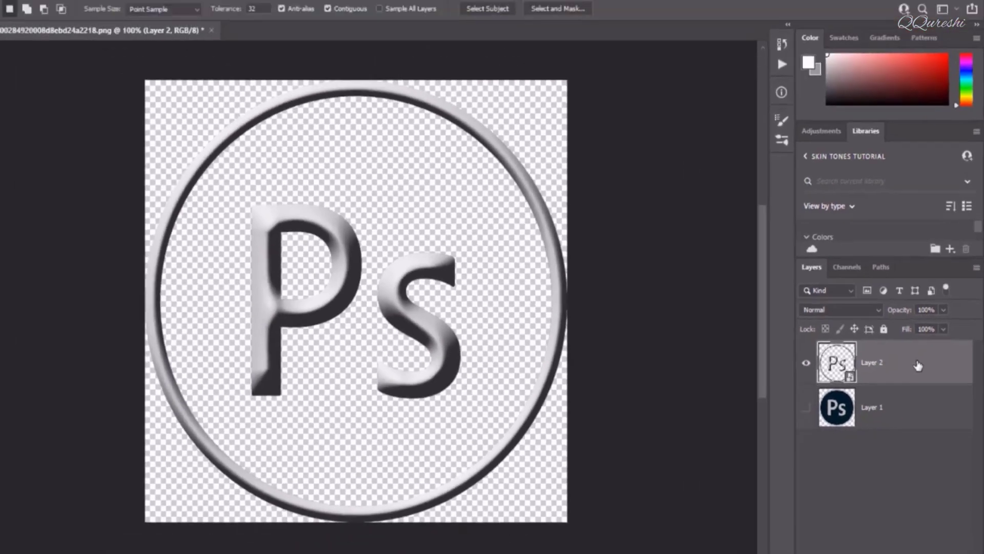
{"action": "right_click", "coordinate": [919, 361]}
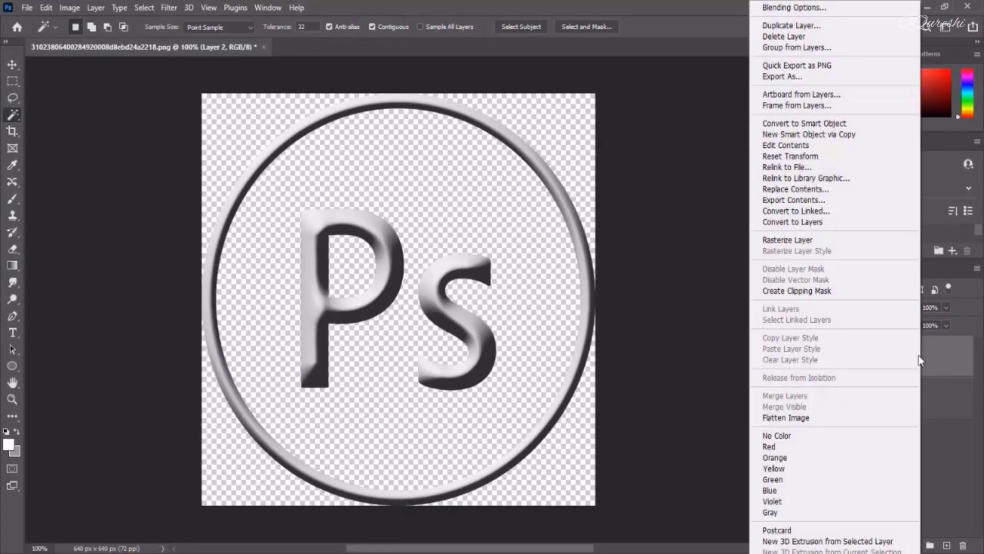
- Add an Outer Bevel to the smart object with Depth 100 and Size 5
{"action": "left_click", "coordinate": [785, 10]}
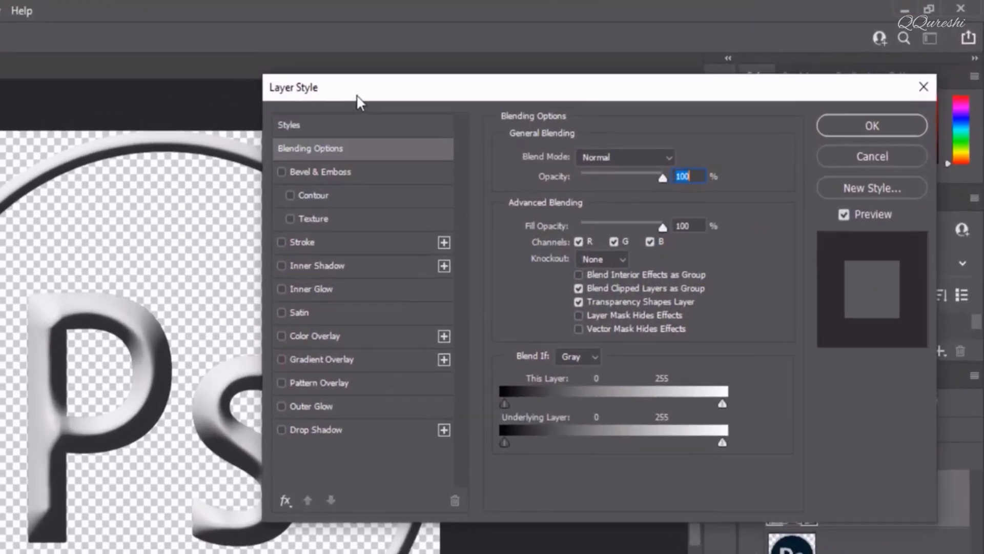
{"action": "left_click_drag", "start_coordinate": [358, 98], "coordinate": [442, 109]}
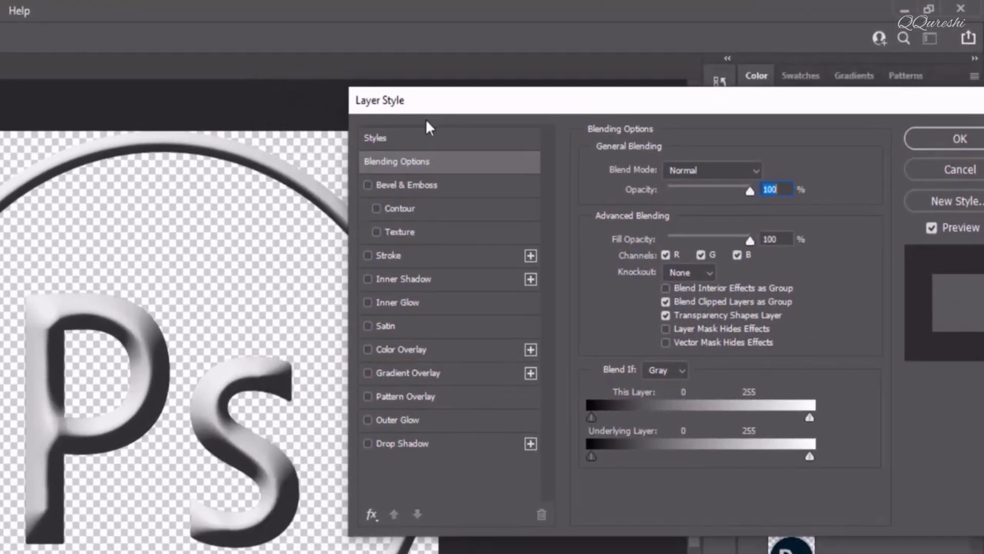
{"action": "left_click", "coordinate": [400, 185]}
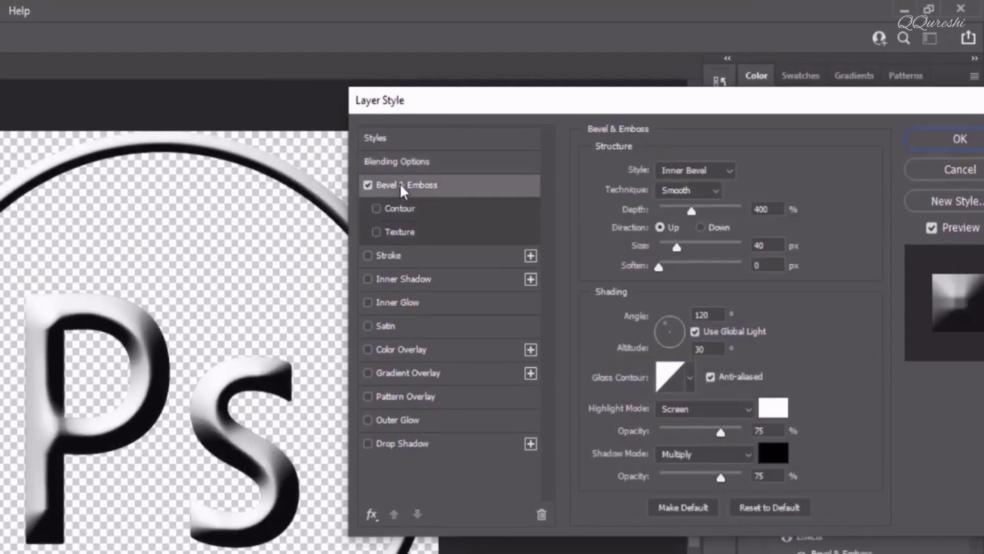
{"action": "left_click", "coordinate": [681, 170]}
{"action": "left_click", "coordinate": [681, 184]}
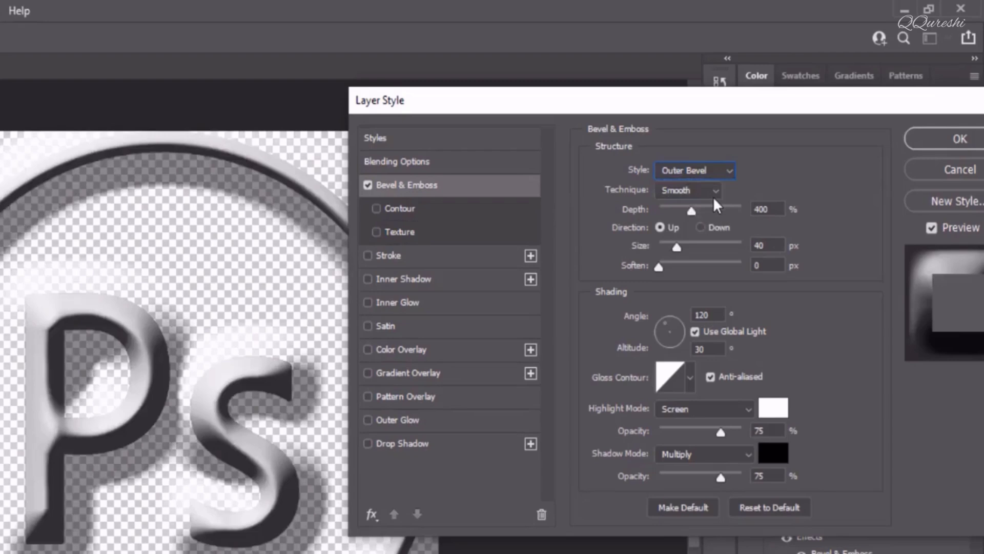
{"action": "left_click", "coordinate": [765, 209]}
{"action": "type", "text": "100"}
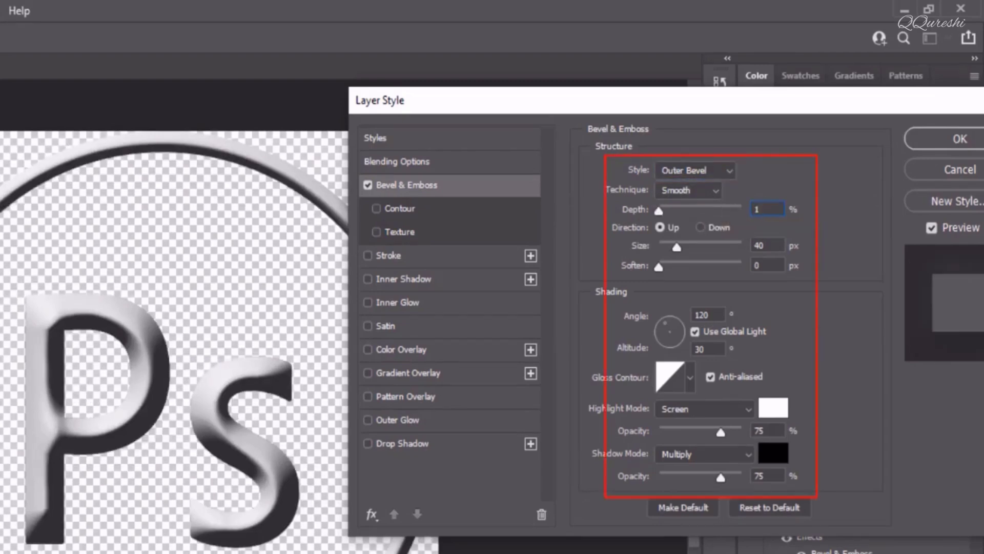
{"action": "left_click_drag", "start_coordinate": [762, 248], "coordinate": [722, 249]}
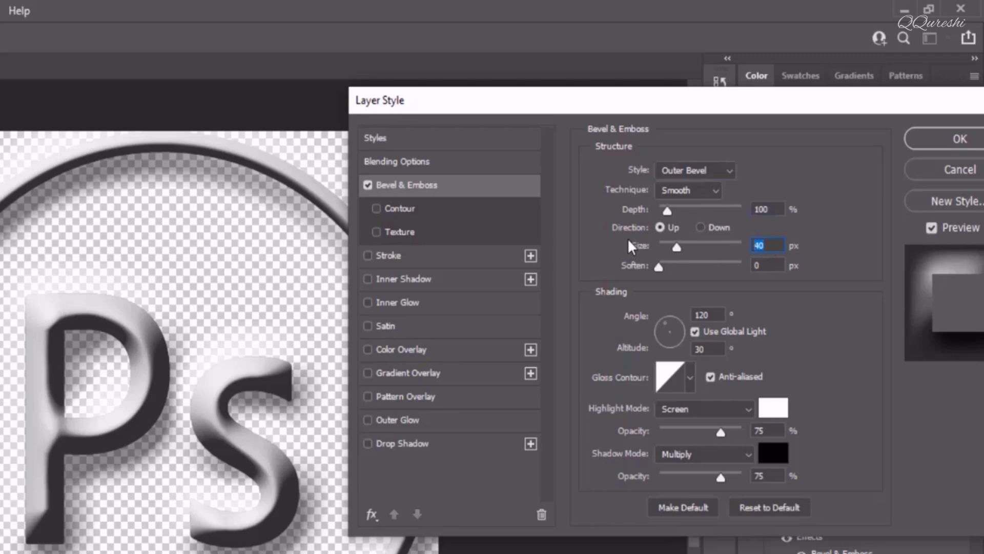
{"action": "type", "text": "5"}
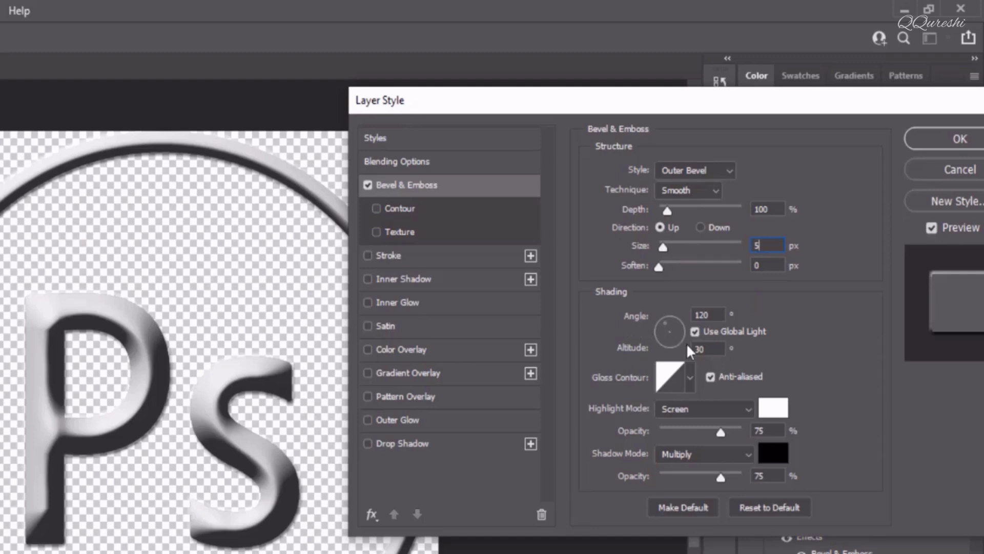
- Set the bevel's gloss contour to Ring - Double and enable Inner Glow
{"action": "left_click", "coordinate": [691, 377]}
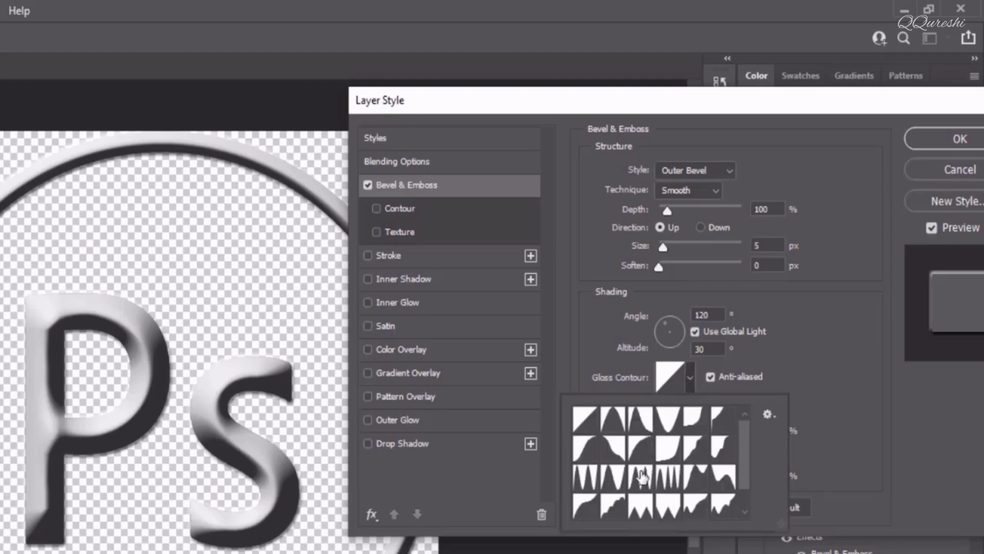
{"action": "left_click", "coordinate": [642, 477]}
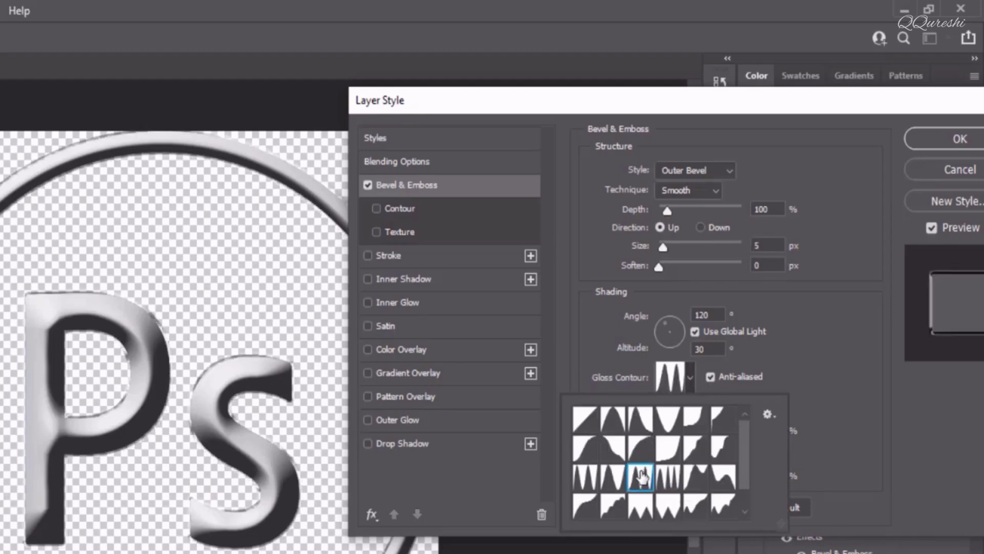
{"action": "left_click", "coordinate": [752, 361]}
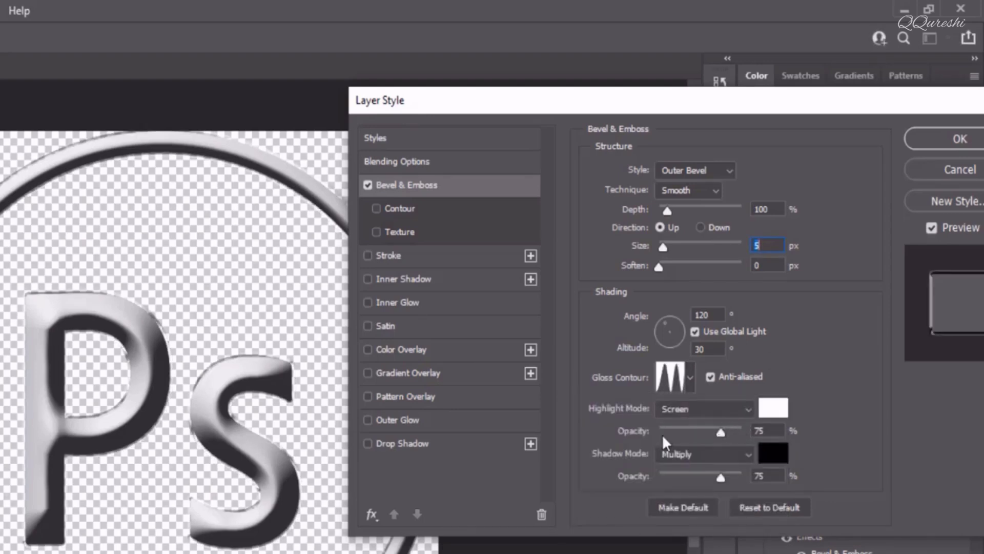
{"action": "left_click", "coordinate": [401, 302]}
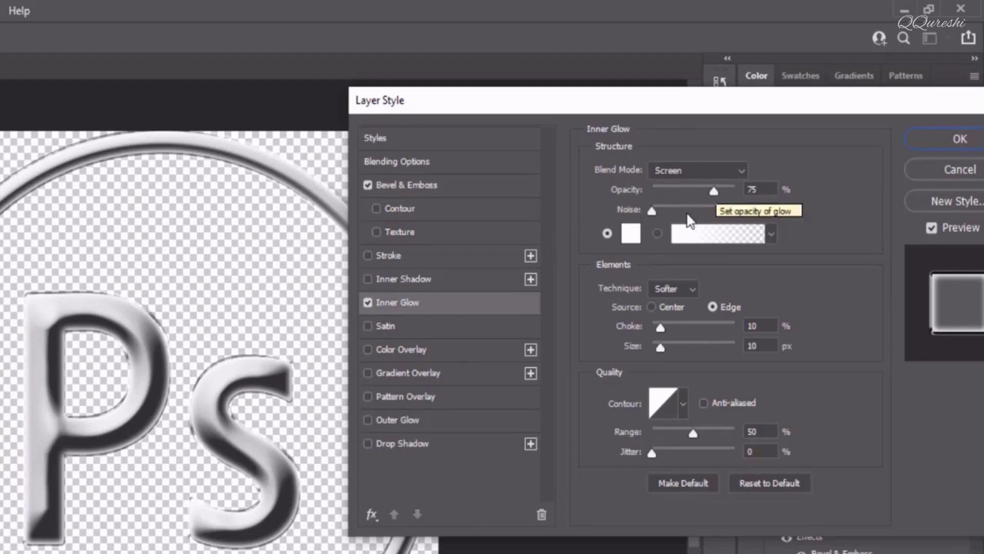
- Give the Inner Glow a gradient with white colour stops fading to 0% opacity on the right
{"action": "left_click", "coordinate": [656, 233]}
{"action": "left_click", "coordinate": [700, 242]}
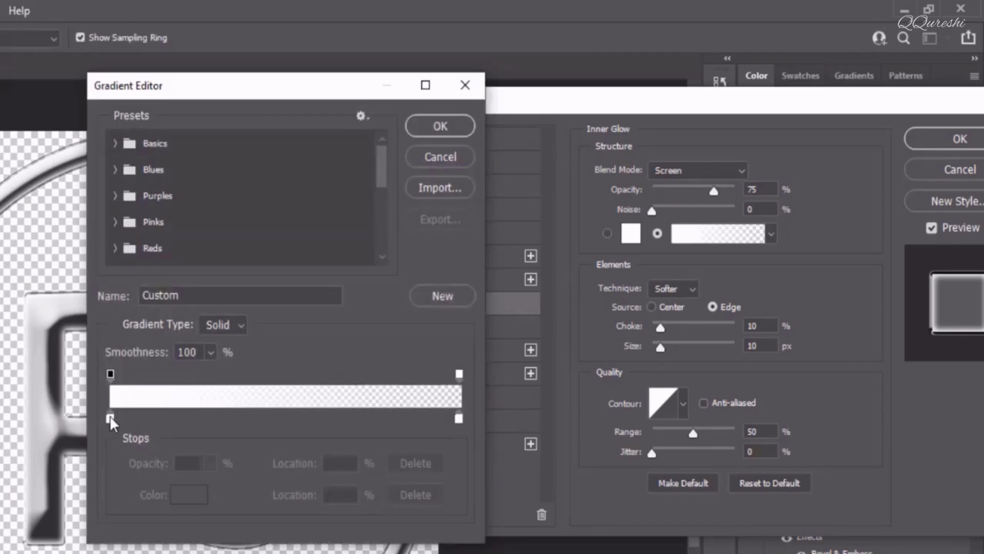
{"action": "left_click", "coordinate": [110, 416]}
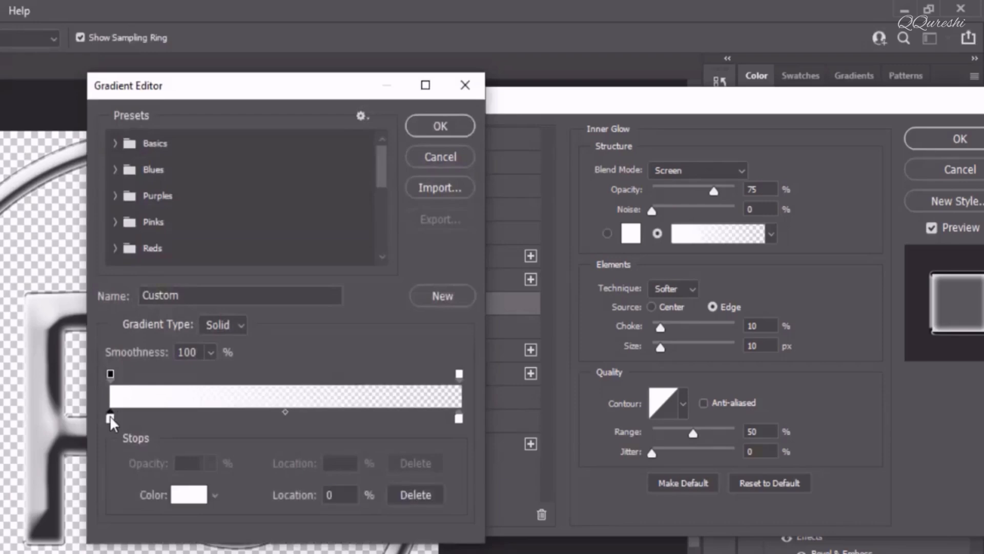
{"action": "left_click", "coordinate": [187, 494]}
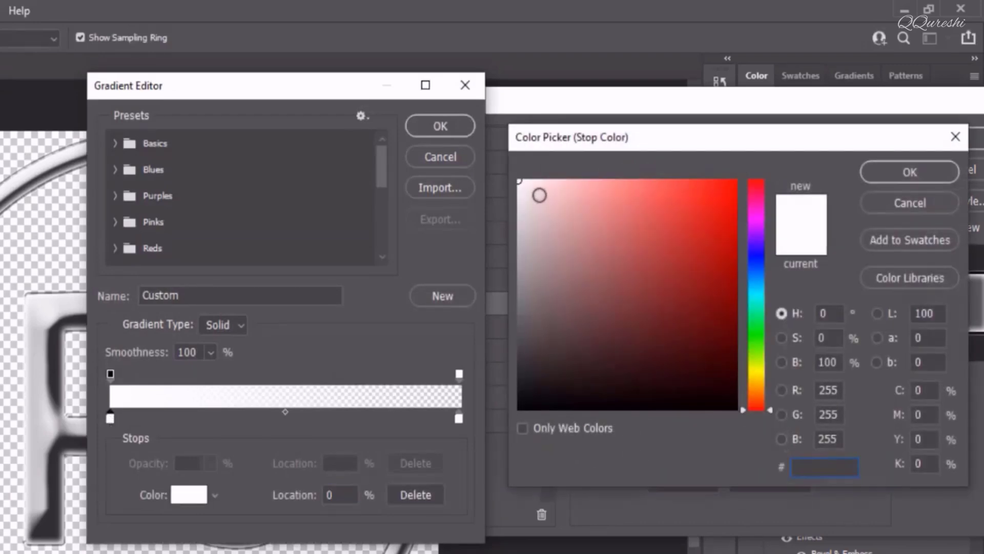
{"action": "left_click_drag", "start_coordinate": [523, 185], "coordinate": [516, 176]}
{"action": "left_click", "coordinate": [877, 174]}
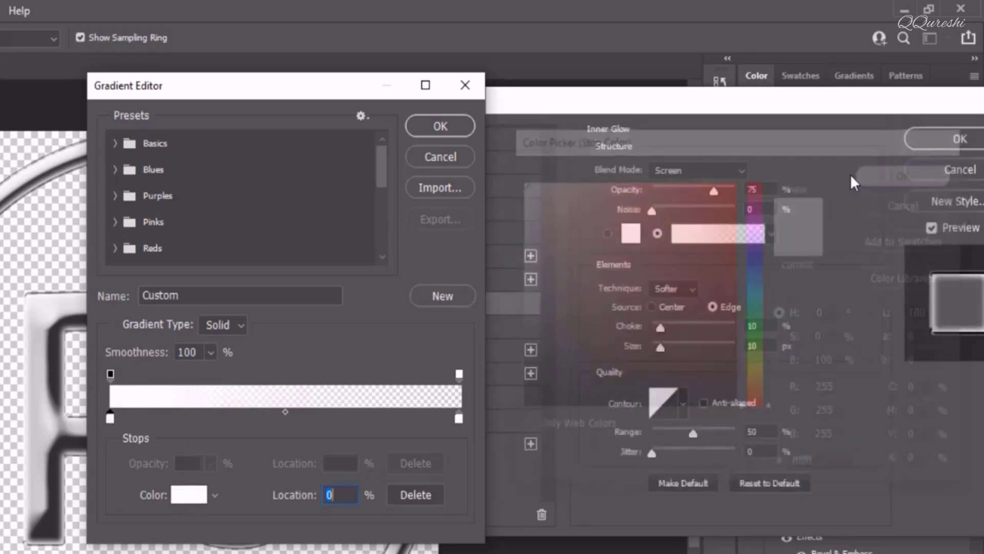
{"action": "left_click", "coordinate": [459, 416]}
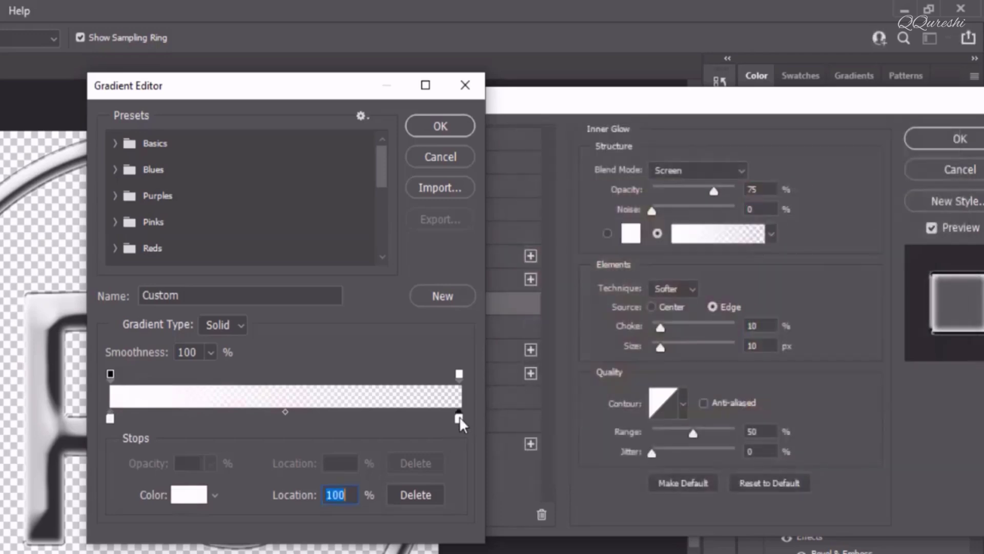
{"action": "left_click", "coordinate": [459, 377]}
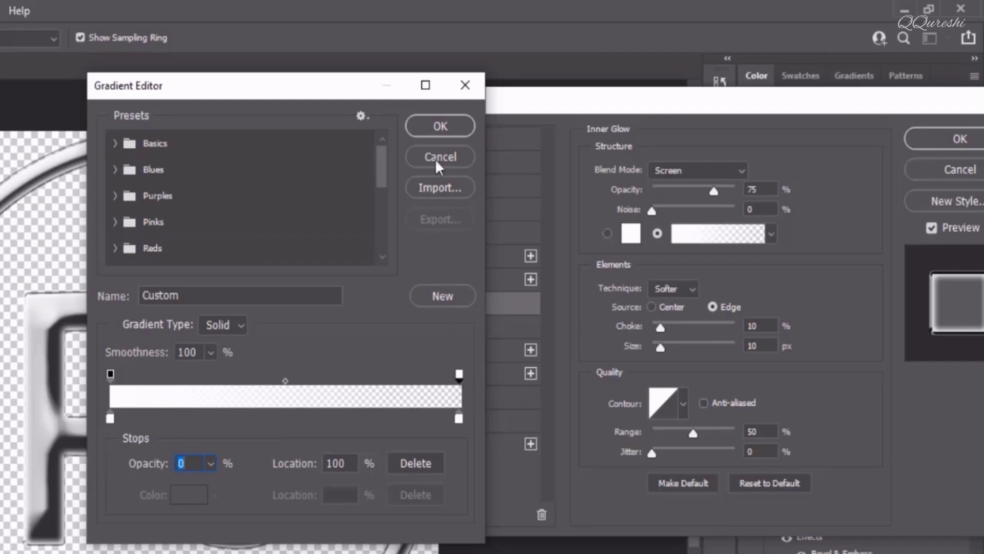
{"action": "left_click", "coordinate": [436, 124]}
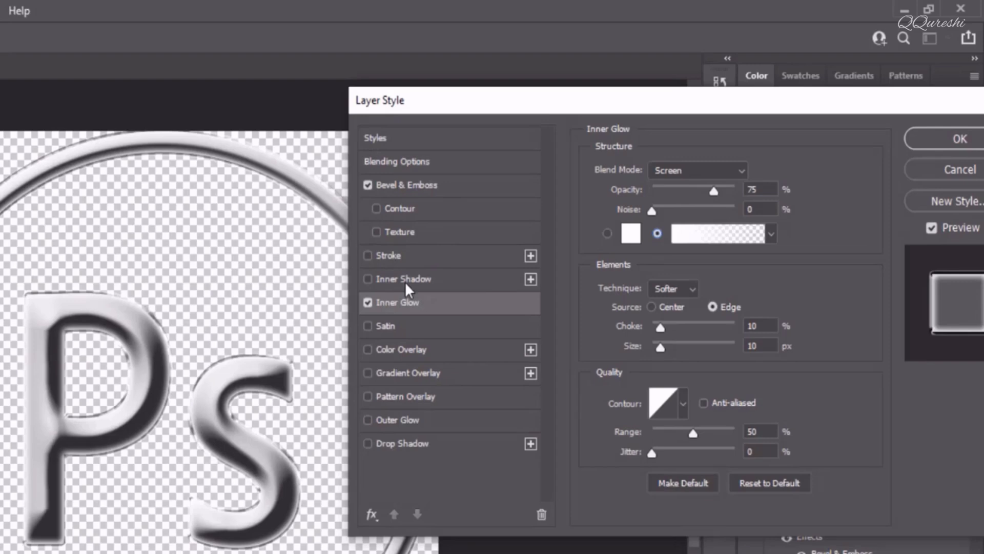
- Enable a grey #999999 Inner Shadow and apply all the layer effects
{"action": "left_click", "coordinate": [408, 278]}
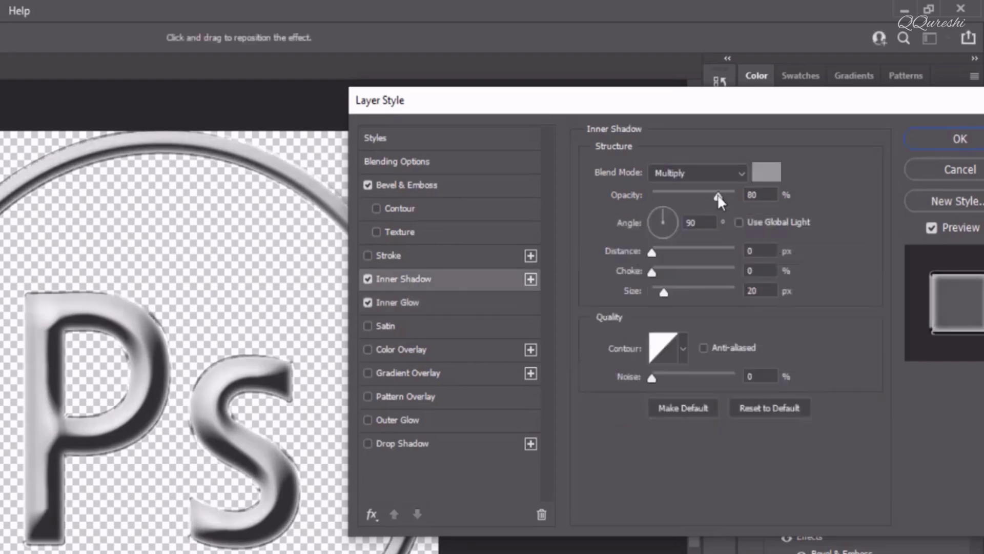
{"action": "left_click", "coordinate": [772, 174]}
{"action": "left_click", "coordinate": [831, 360]}
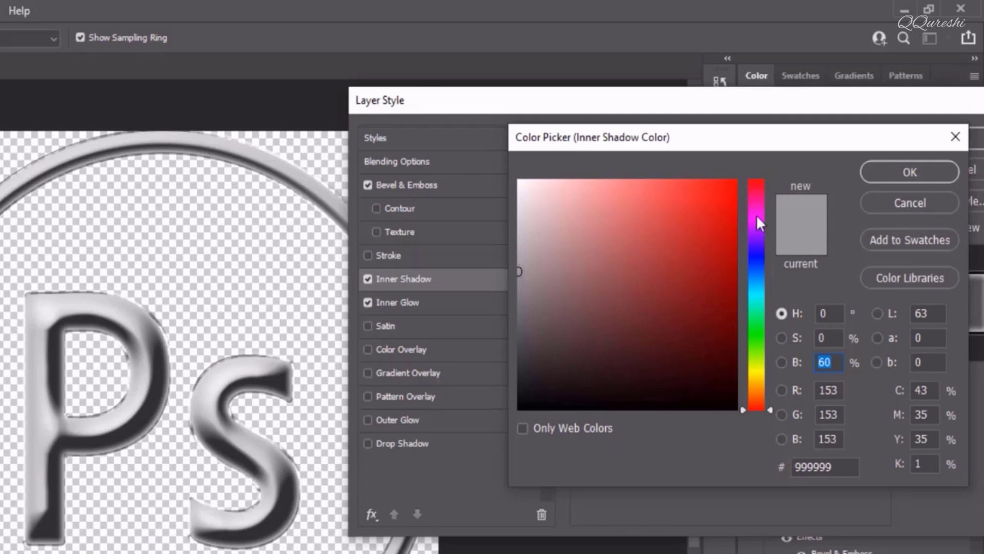
{"action": "left_click", "coordinate": [910, 172]}
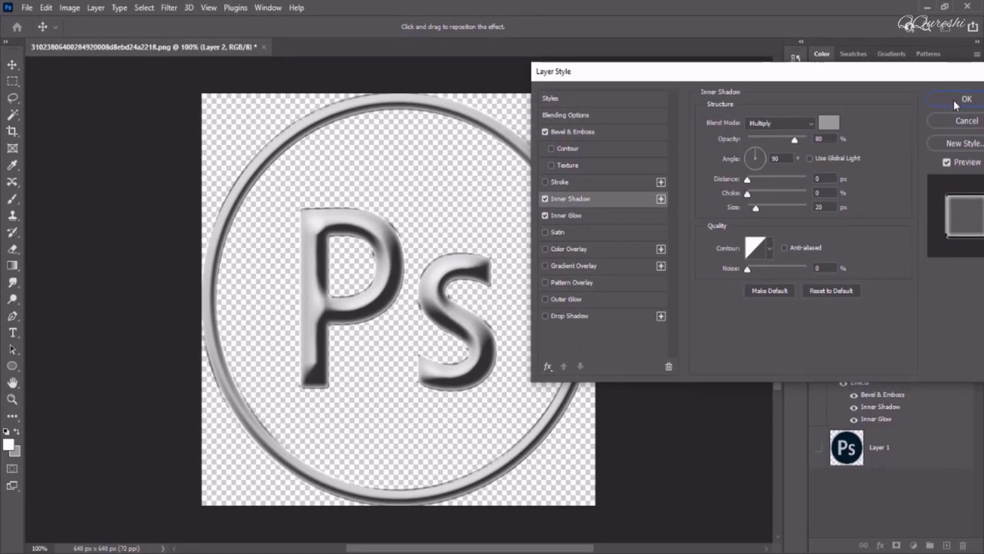
{"action": "left_click", "coordinate": [953, 101]}
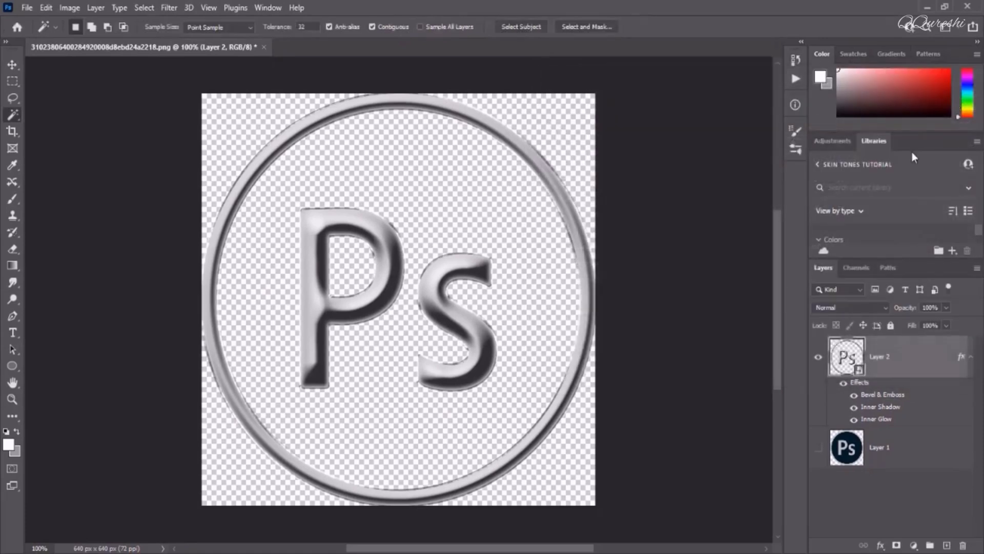
{"action": "left_click", "coordinate": [971, 356]}
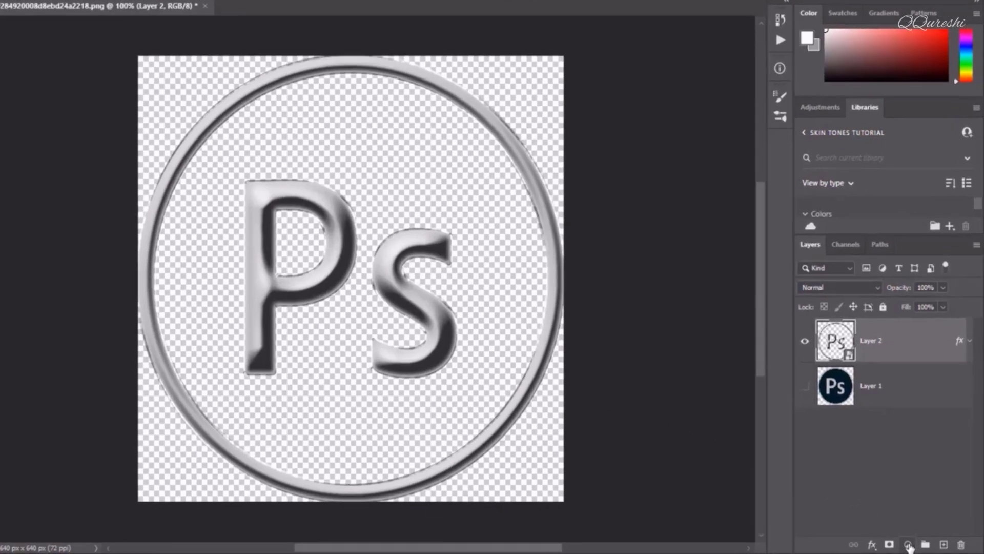
- Add a Curves adjustment with a wavy chrome-style curve, then Alt-drag it to create Curves 1 copy
{"action": "left_click", "coordinate": [915, 547]}
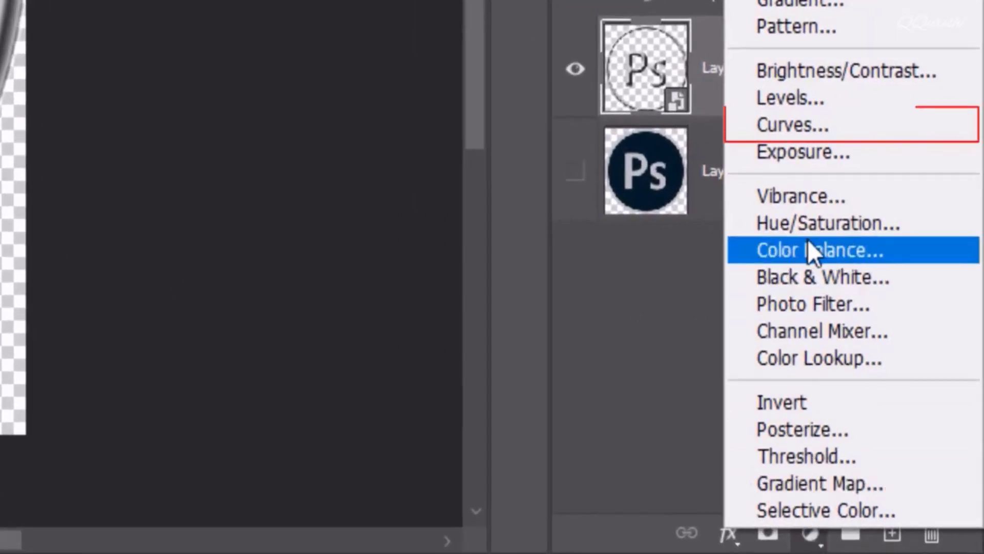
{"action": "left_click", "coordinate": [808, 125]}
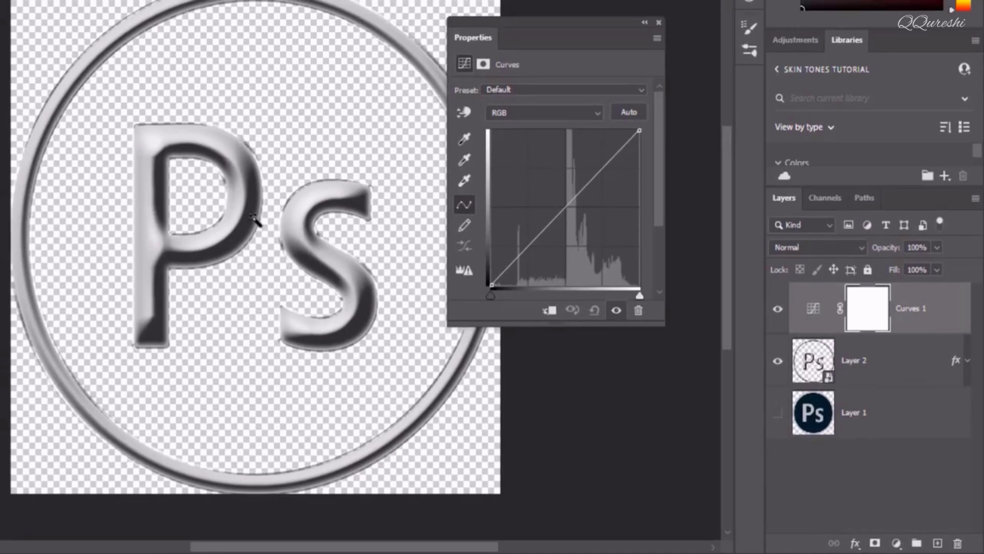
{"action": "left_click_drag", "start_coordinate": [527, 247], "coordinate": [525, 217]}
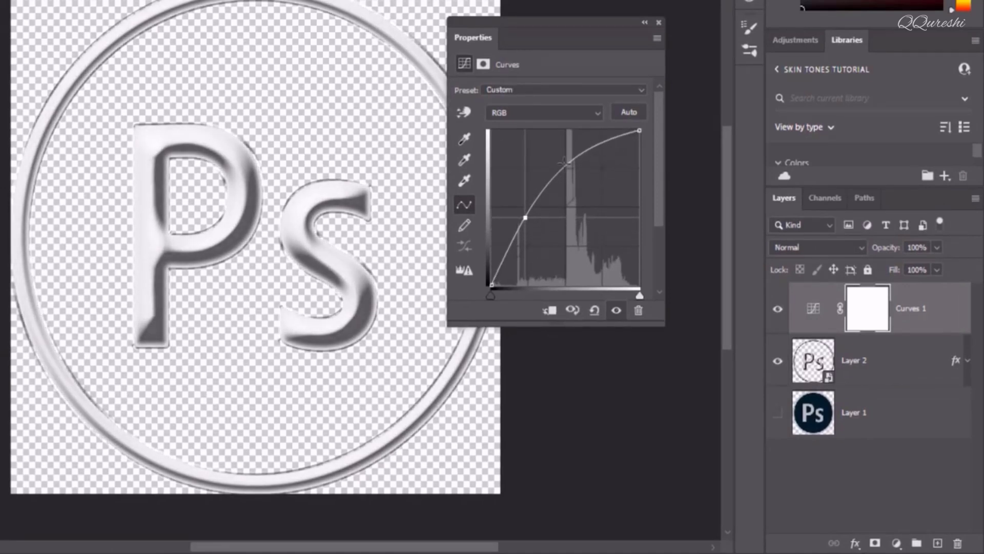
{"action": "left_click_drag", "start_coordinate": [566, 162], "coordinate": [571, 207]}
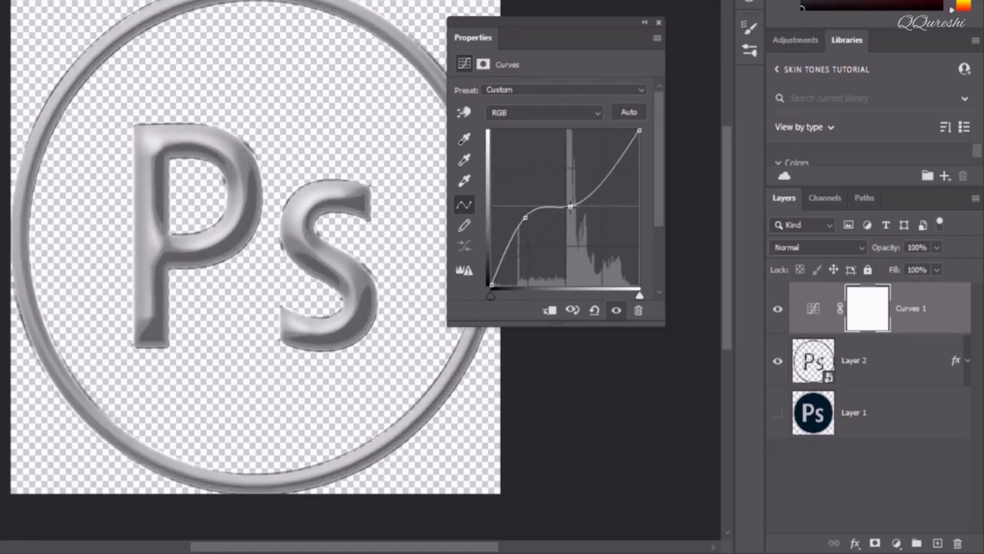
{"action": "left_click_drag", "start_coordinate": [571, 206], "coordinate": [569, 247]}
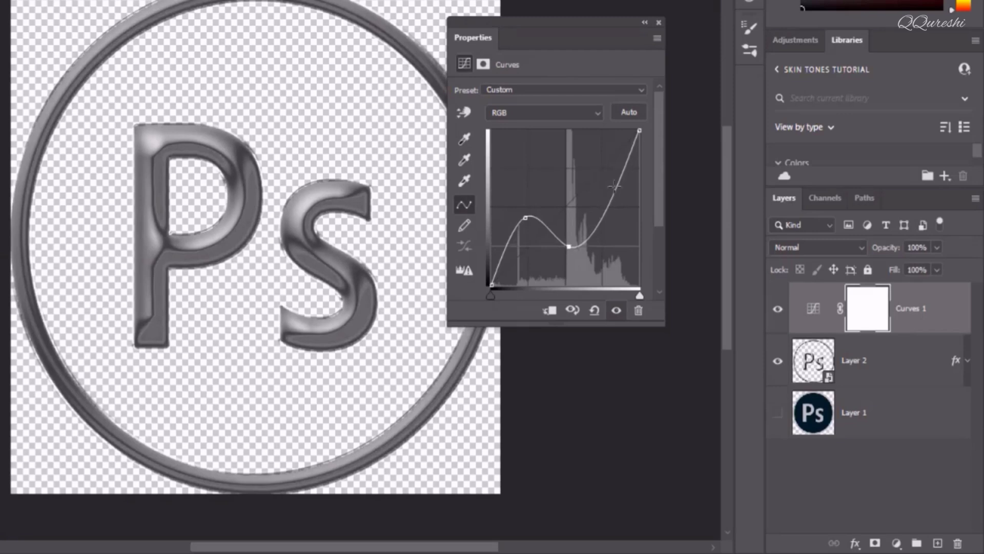
{"action": "left_click_drag", "start_coordinate": [616, 187], "coordinate": [606, 159]}
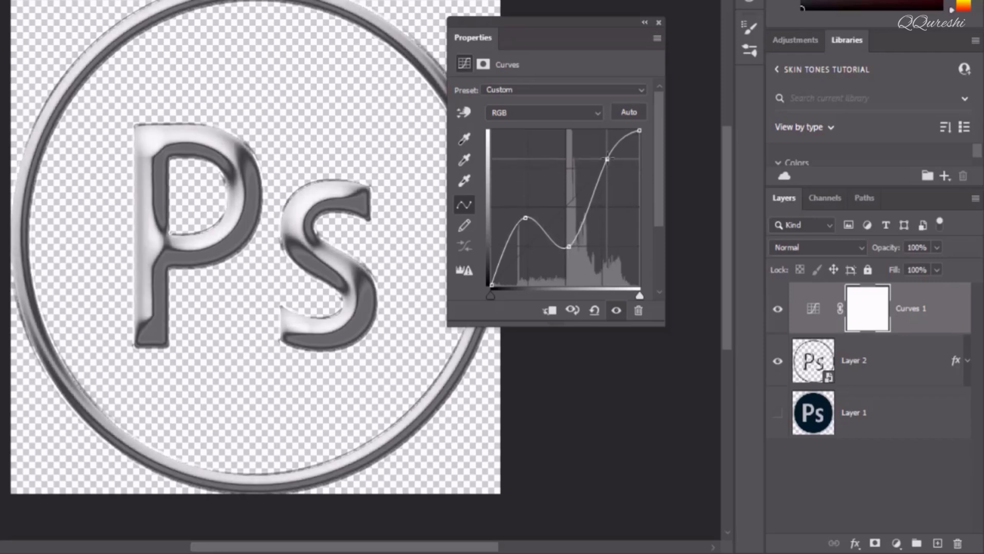
{"action": "left_click_drag", "start_coordinate": [569, 247], "coordinate": [574, 252]}
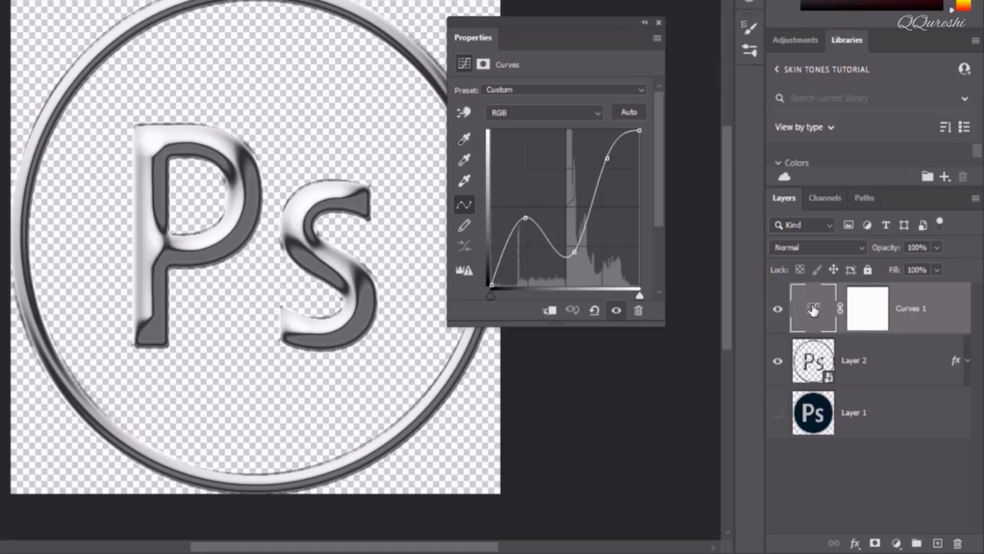
{"action": "mouse_move", "coordinate": [814, 309]}
{"action": "left_mouse_down"}
{"action": "mouse_move", "coordinate": [932, 468]}
{"action": "mouse_move", "coordinate": [937, 542]}
{"action": "left_mouse_up"}
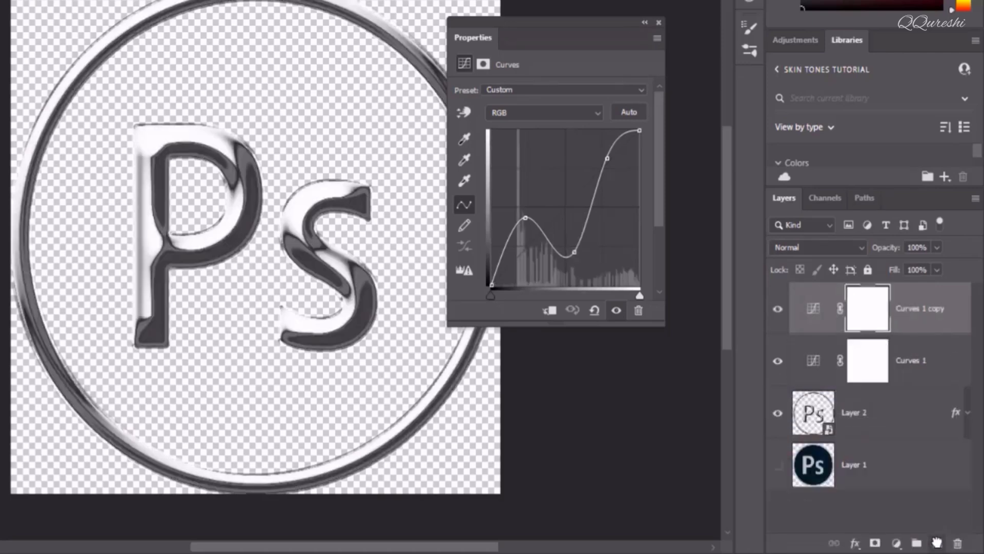
- Set Curves 1 copy to Pin Light, deepen its midtone dip and raise its left peak
{"action": "left_click", "coordinate": [804, 245]}
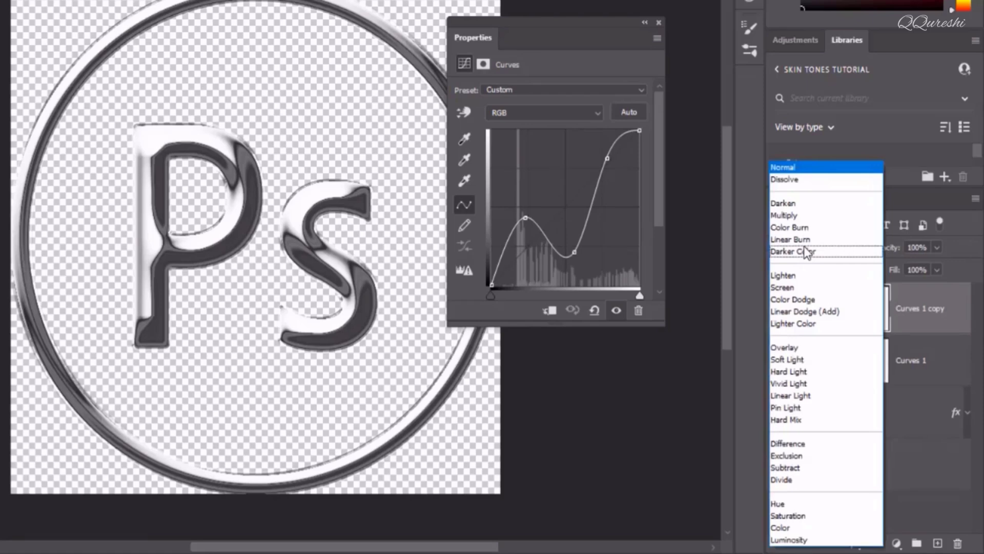
{"action": "left_click", "coordinate": [814, 408]}
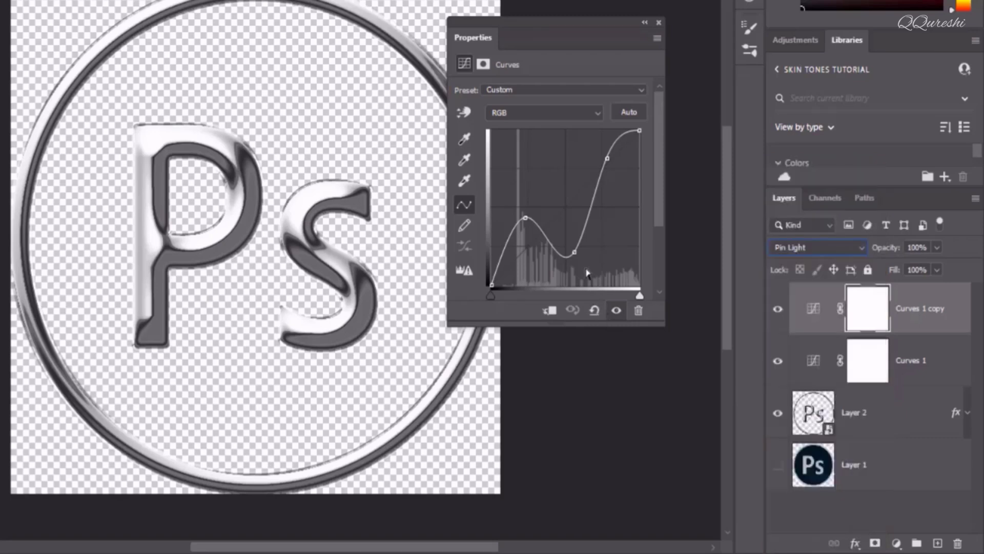
{"action": "left_click_drag", "start_coordinate": [573, 252], "coordinate": [577, 253]}
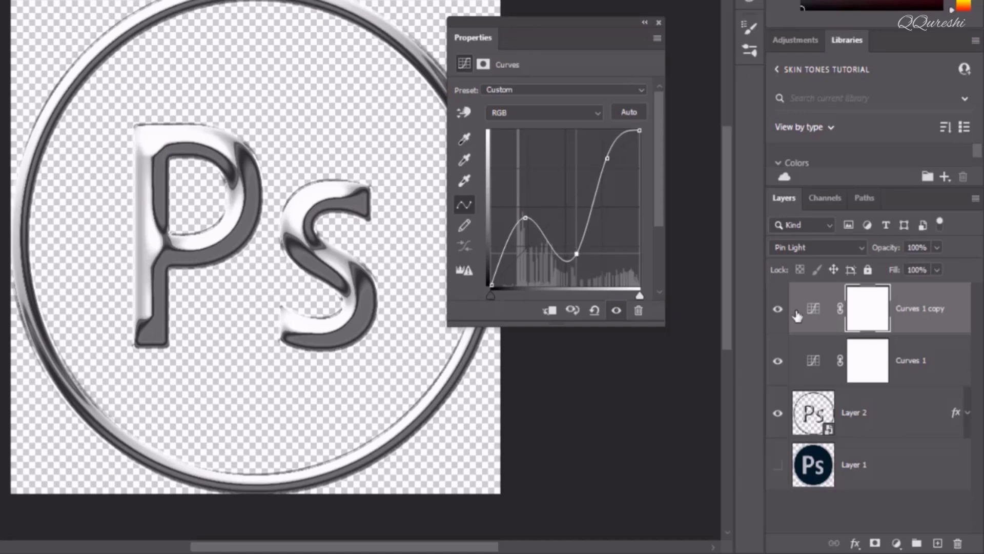
{"action": "left_click", "coordinate": [607, 158]}
{"action": "mouse_move", "coordinate": [607, 158]}
{"action": "left_mouse_down"}
{"action": "mouse_move", "coordinate": [612, 174]}
{"action": "mouse_move", "coordinate": [602, 165]}
{"action": "left_mouse_up"}
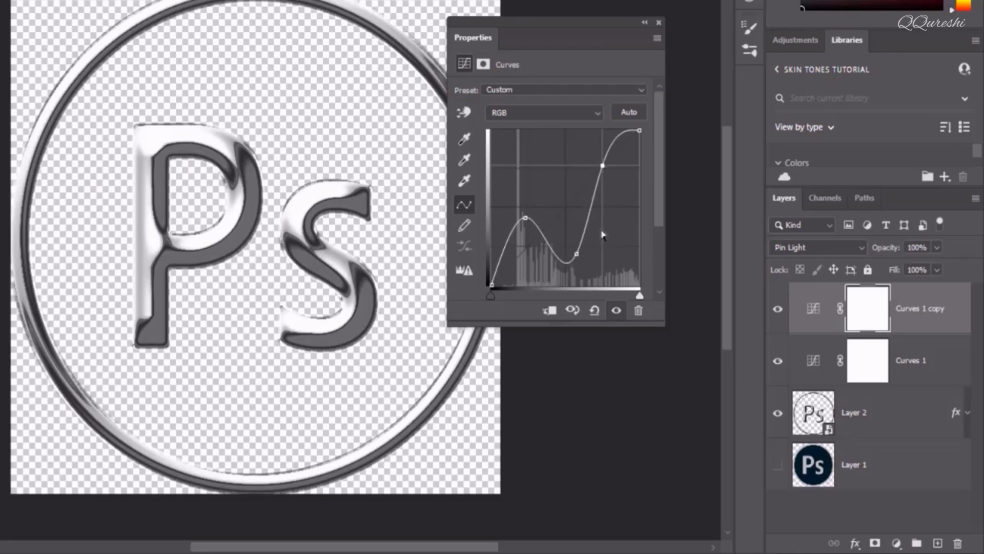
{"action": "left_click_drag", "start_coordinate": [576, 253], "coordinate": [576, 264]}
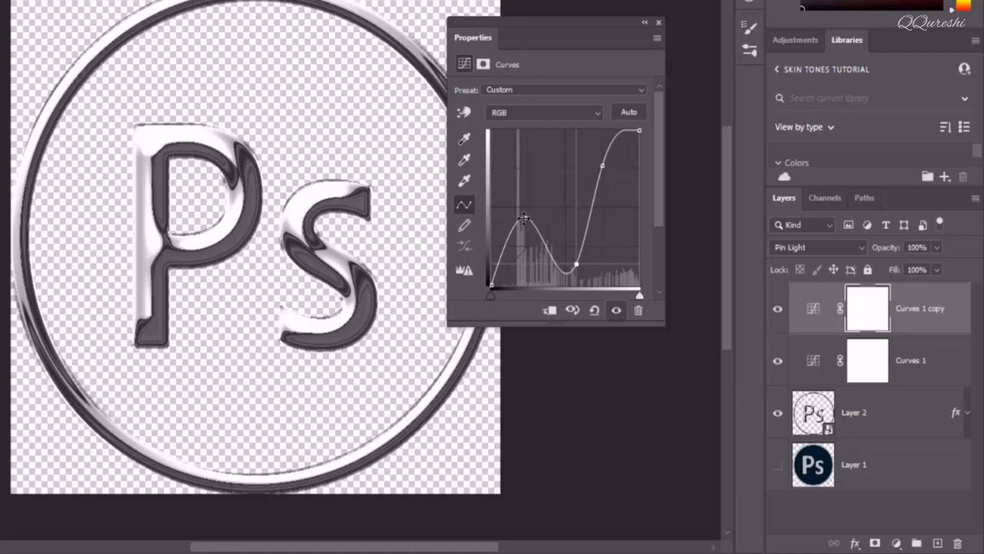
{"action": "left_click_drag", "start_coordinate": [525, 217], "coordinate": [528, 205]}
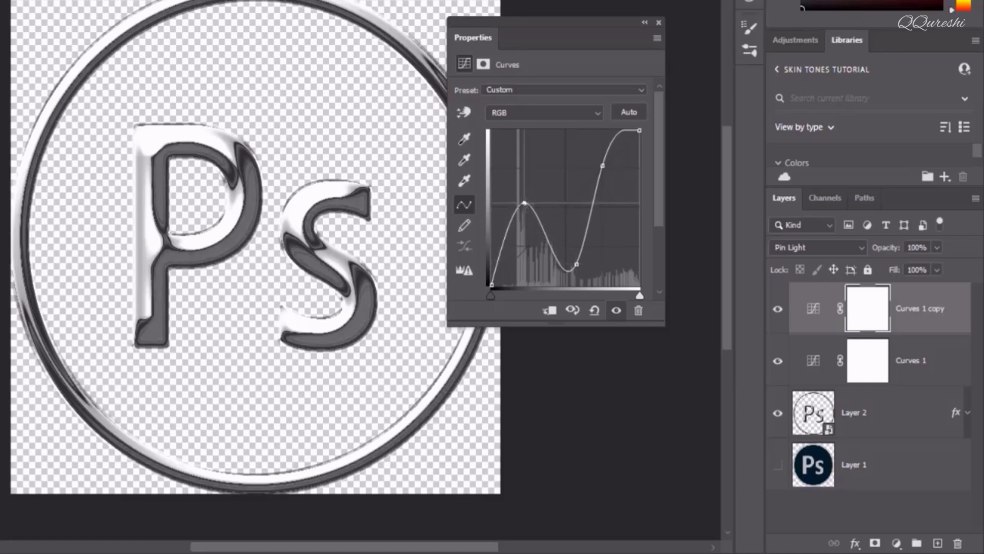
- Group the layers from Curves 1 copy down to Layer 2 into Group 1
{"action": "left_click", "coordinate": [644, 22]}
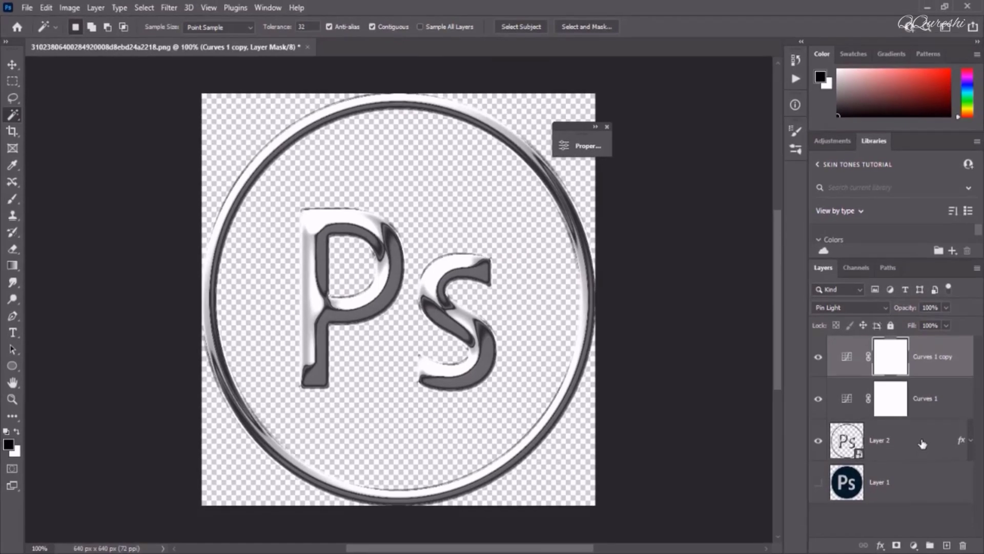
{"action": "left_click", "coordinate": [923, 444]}
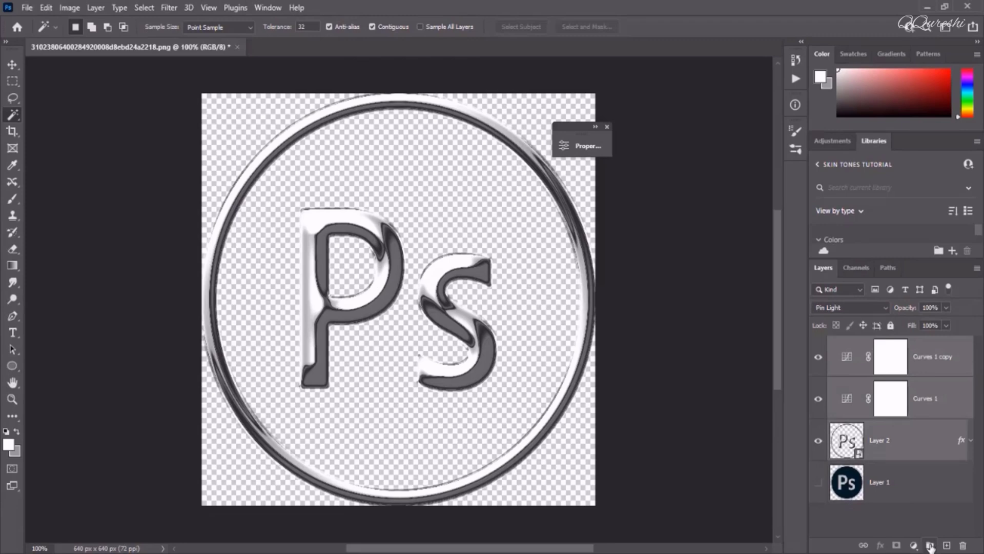
{"action": "left_click", "coordinate": [930, 546]}
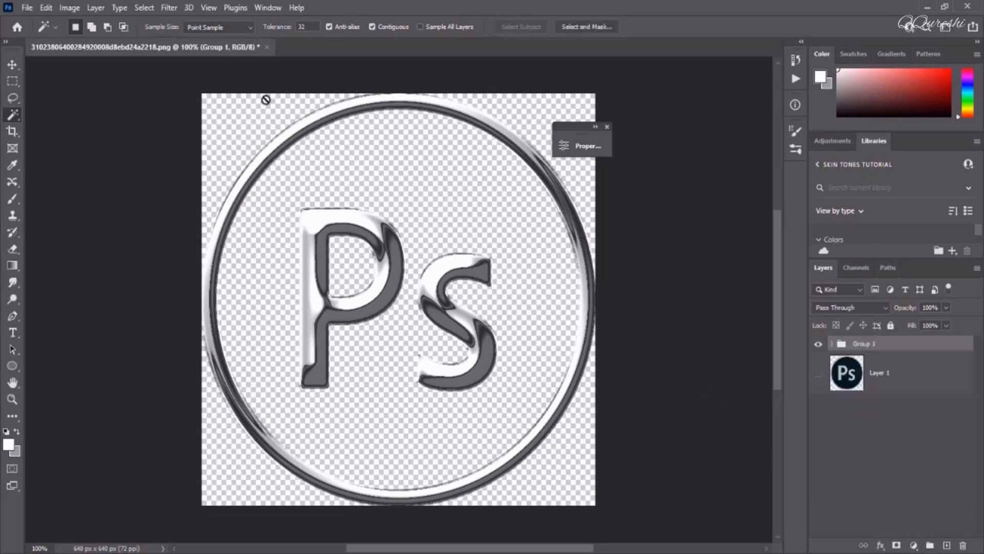
- Create a new 1920×1080 document with a black background
{"action": "left_click", "coordinate": [26, 8]}
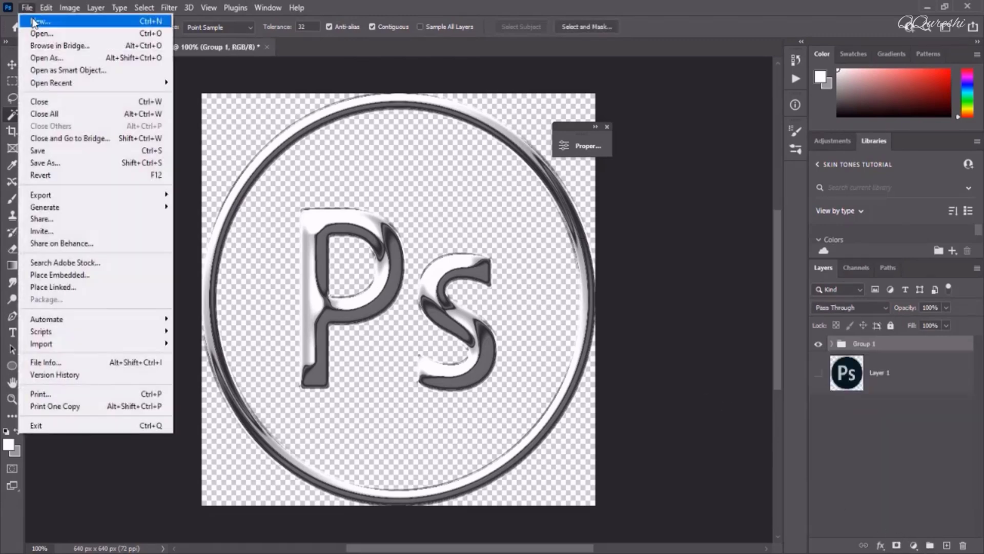
{"action": "left_click", "coordinate": [33, 21]}
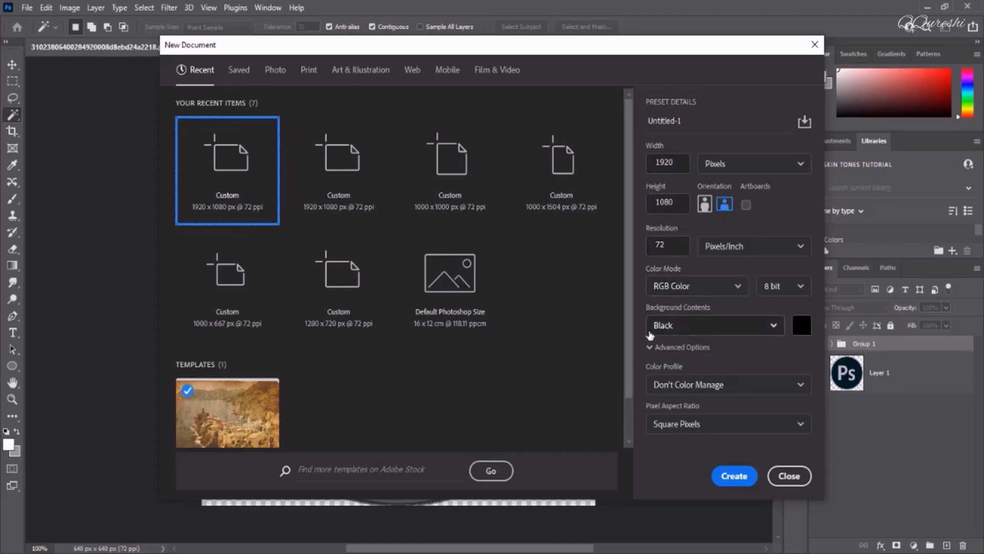
{"action": "left_click", "coordinate": [748, 478]}
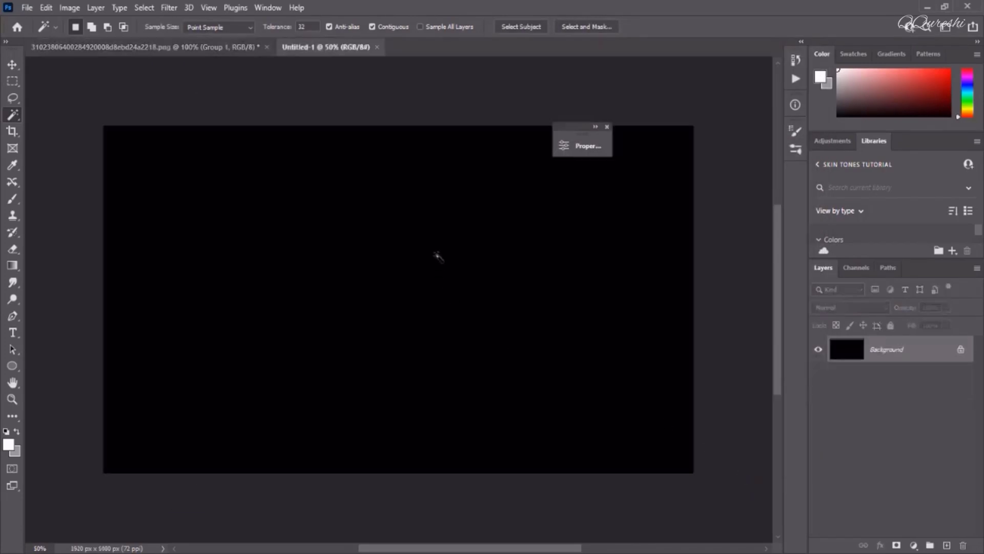
- Drag Group 1 from the logo file into Untitled-1 and unlock its Background as Layer 0
{"action": "left_click", "coordinate": [135, 47]}
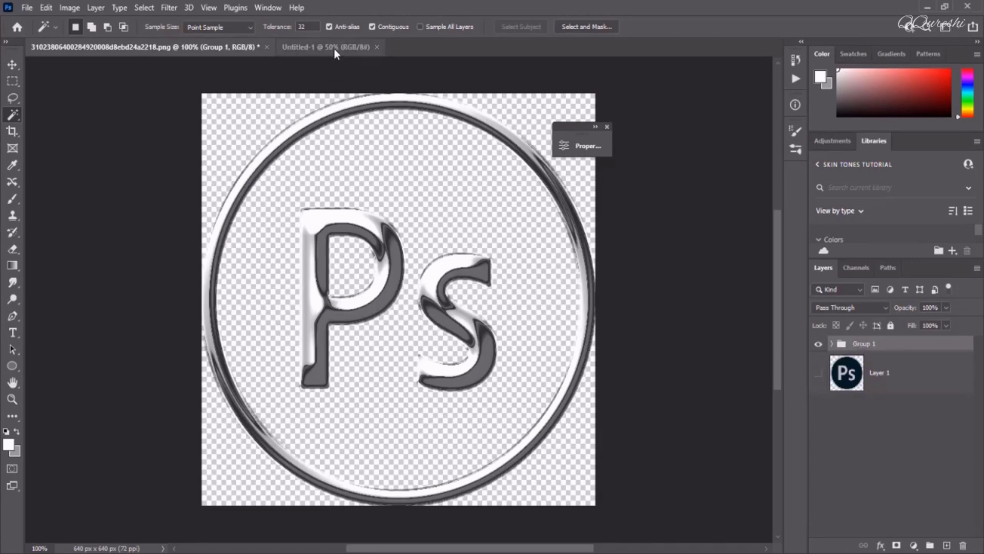
{"action": "key", "text": "ctrl"}
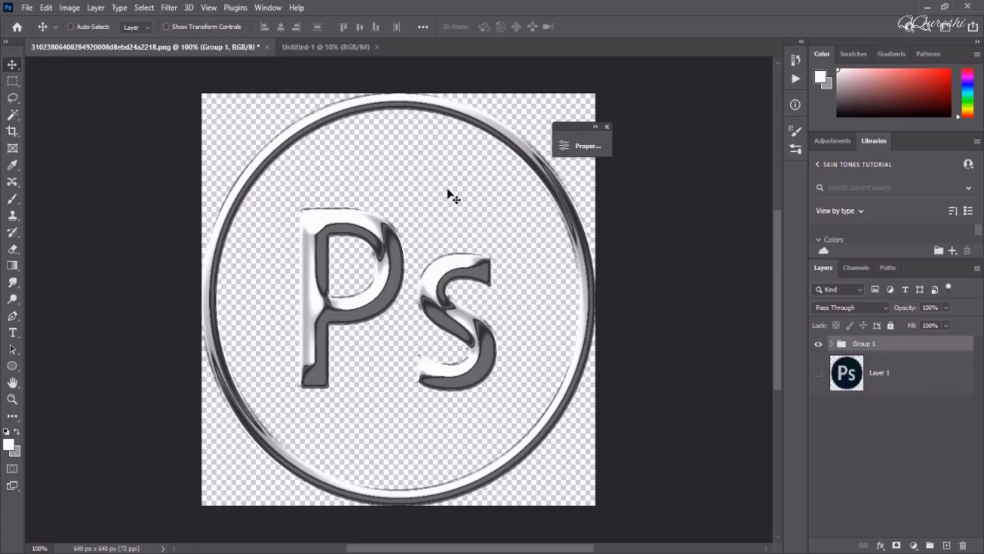
{"action": "mouse_move", "coordinate": [447, 189]}
{"action": "left_mouse_down"}
{"action": "mouse_move", "coordinate": [481, 205]}
{"action": "mouse_move", "coordinate": [418, 183]}
{"action": "mouse_move", "coordinate": [400, 140]}
{"action": "mouse_move", "coordinate": [328, 47]}
{"action": "mouse_move", "coordinate": [397, 179]}
{"action": "mouse_move", "coordinate": [407, 296]}
{"action": "left_mouse_up"}
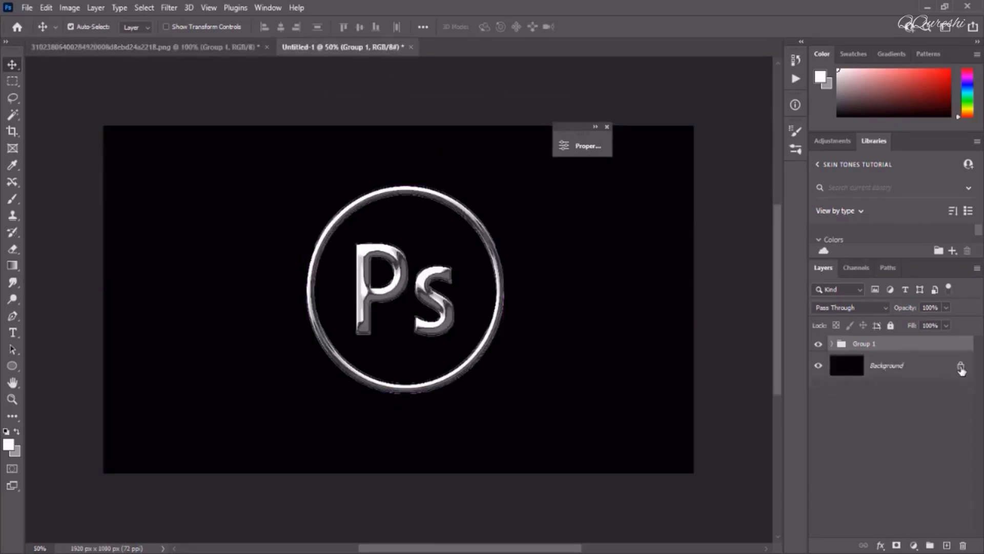
{"action": "left_click", "coordinate": [960, 367]}
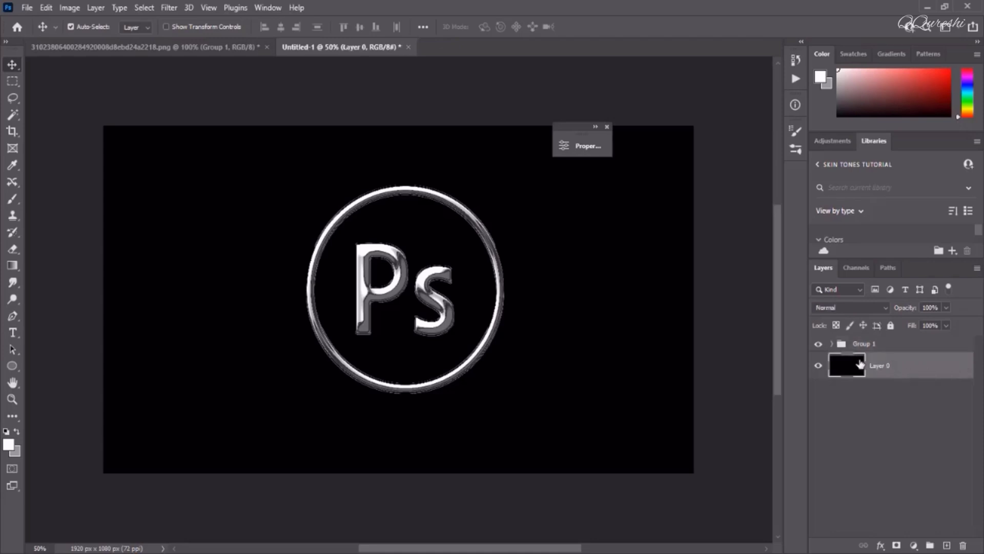
- Scale Group 1 from its centre to about 133%
{"action": "left_click", "coordinate": [880, 345]}
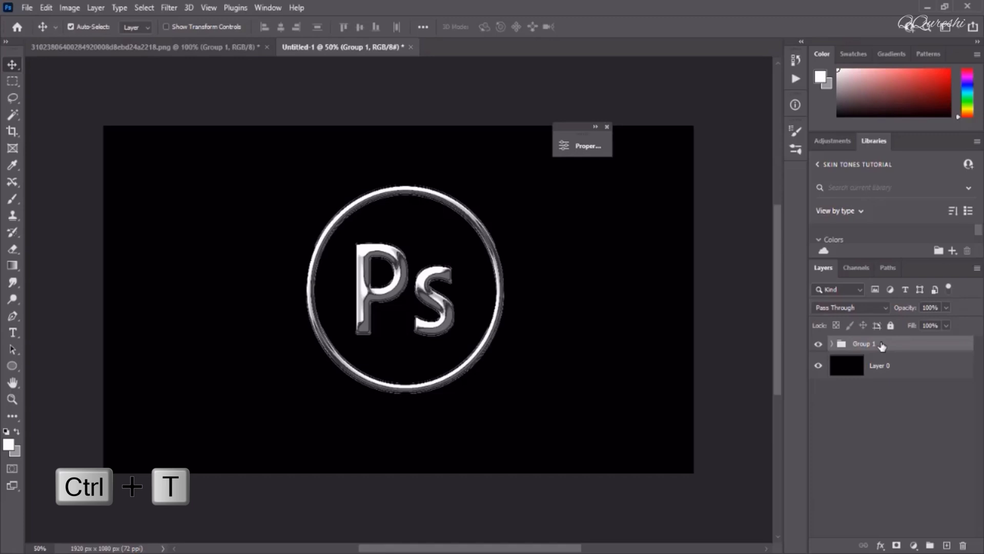
{"action": "key", "text": "ctrl+t"}
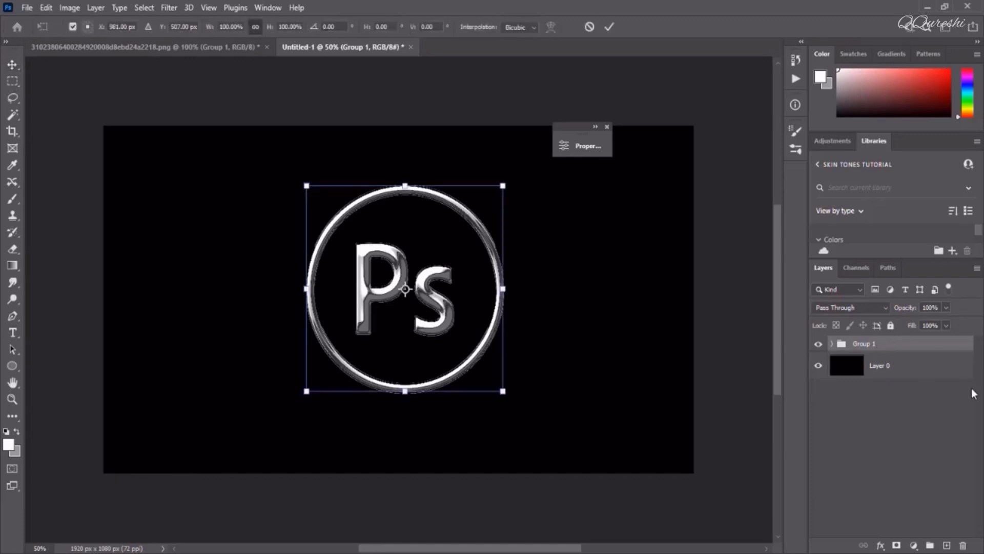
{"action": "key", "text": "alt"}
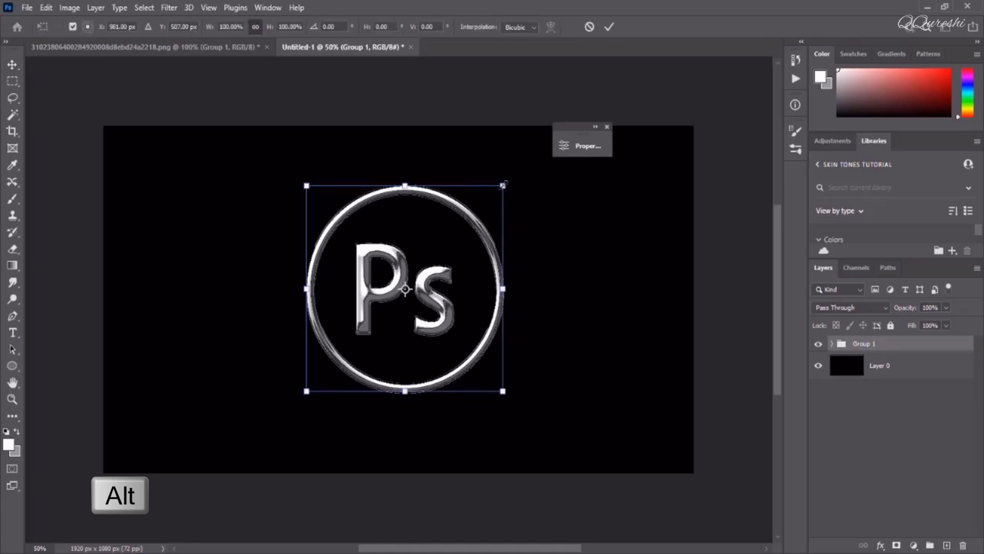
{"action": "left_click_drag", "start_coordinate": [503, 184], "coordinate": [537, 149]}
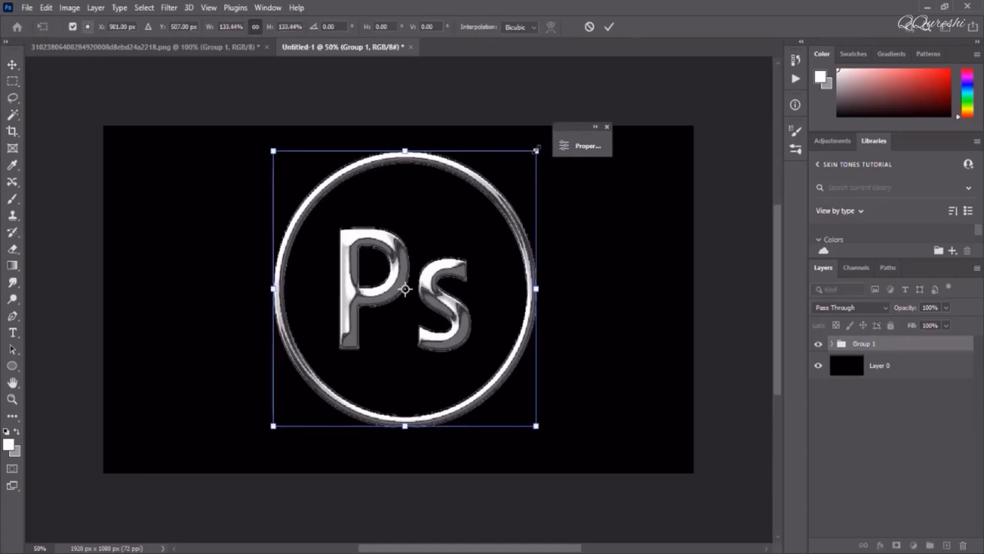
{"action": "key", "text": "Return"}
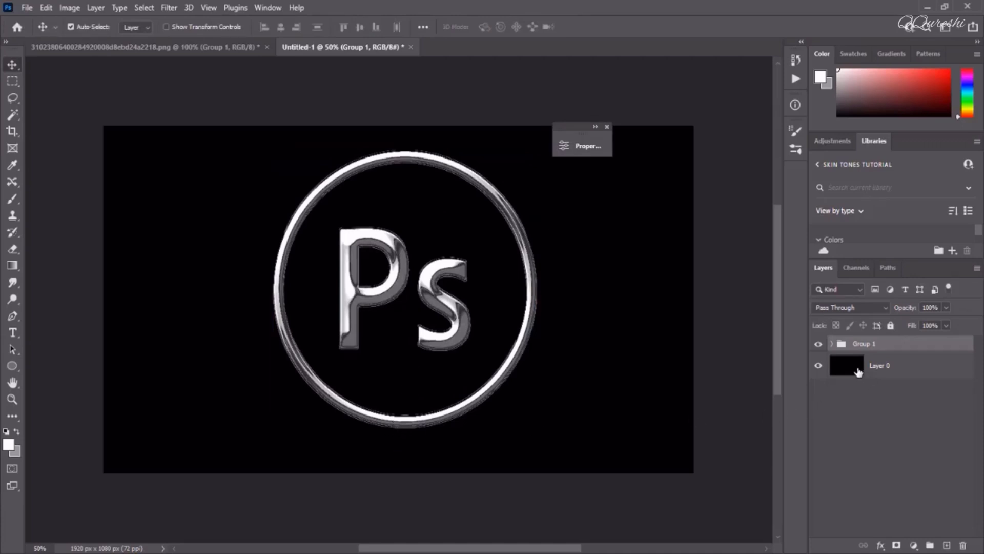
- Select Layer 0's full canvas and align the logo to horizontal and vertical centres, then deselect
{"action": "left_click", "coordinate": [858, 372]}
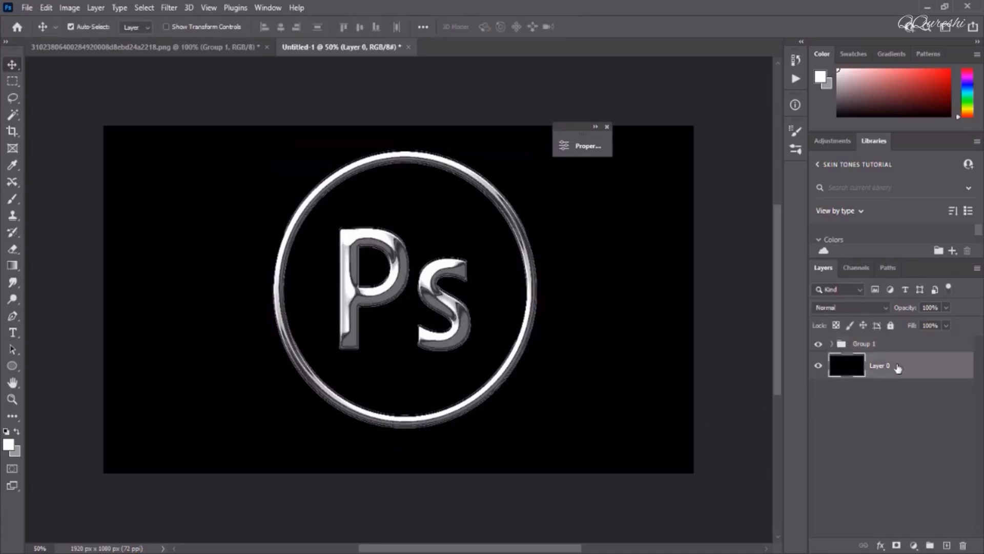
{"action": "left_click", "coordinate": [848, 376], "text": "ctrl"}
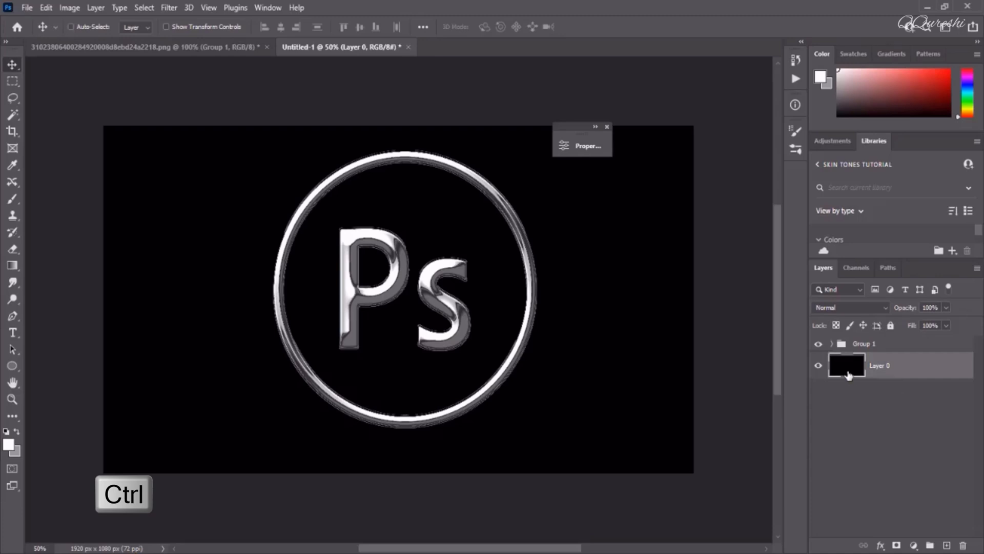
{"action": "left_click", "coordinate": [848, 376], "text": "ctrl"}
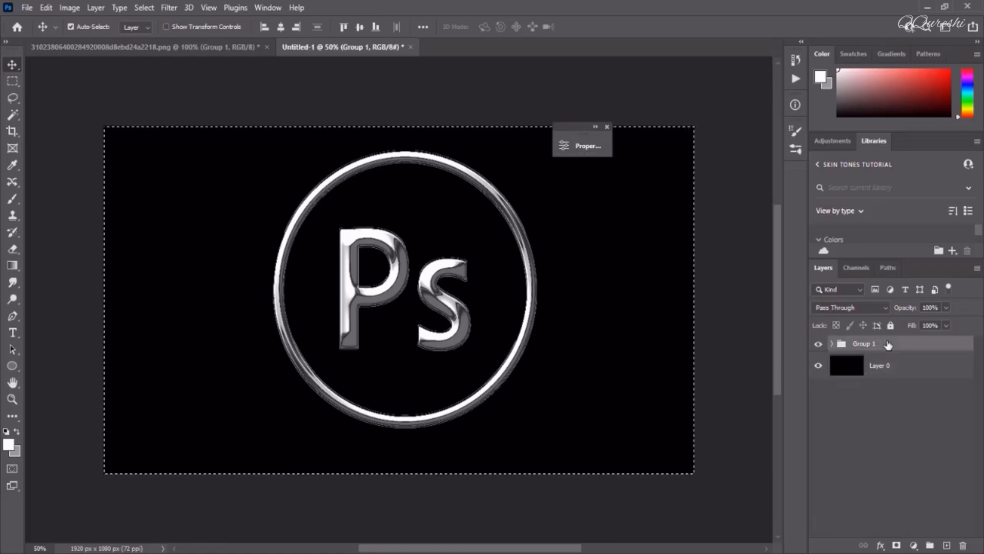
{"action": "left_click", "coordinate": [282, 29]}
{"action": "left_click", "coordinate": [361, 28]}
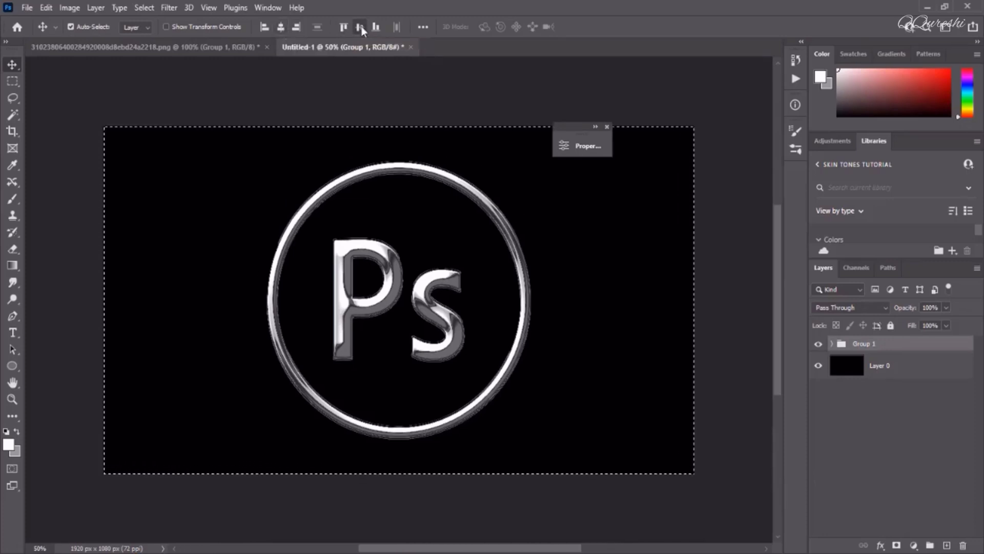
{"action": "key", "text": "ctrl"}
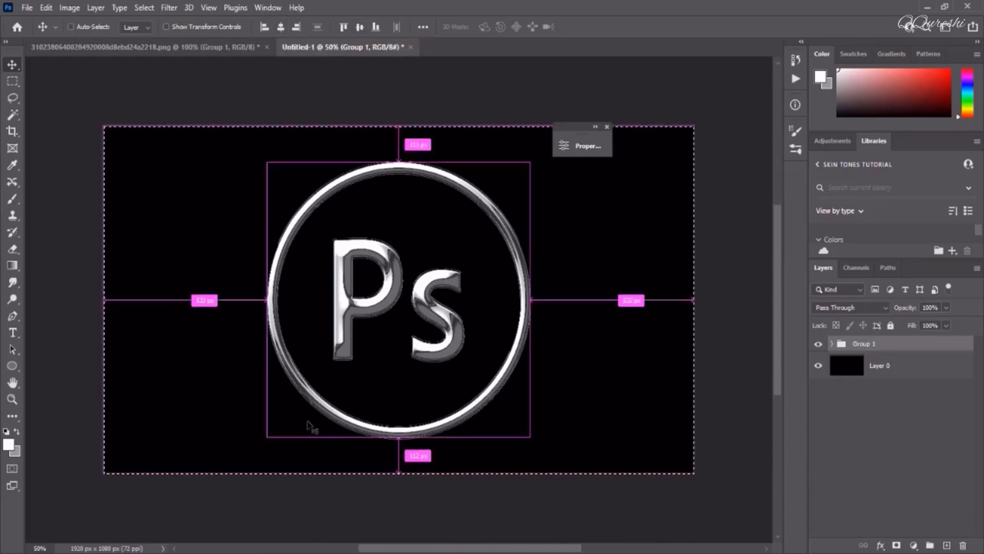
{"action": "key", "text": "ctrl+d"}
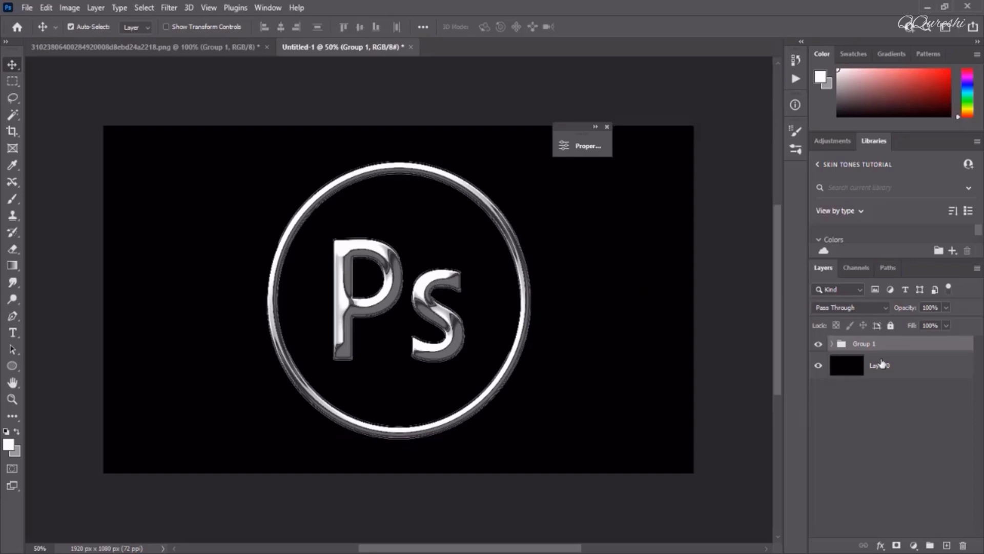
- Drag the grey grunge texture 11881 above Layer 0 and stretch it to the full canvas width
{"action": "left_click", "coordinate": [881, 369]}
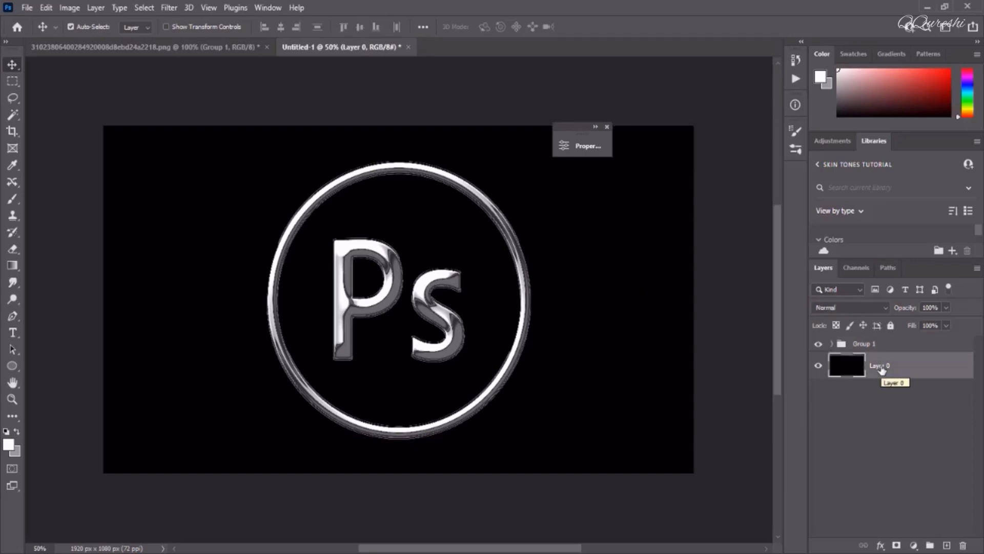
{"action": "mouse_move", "coordinate": [165, 550]}
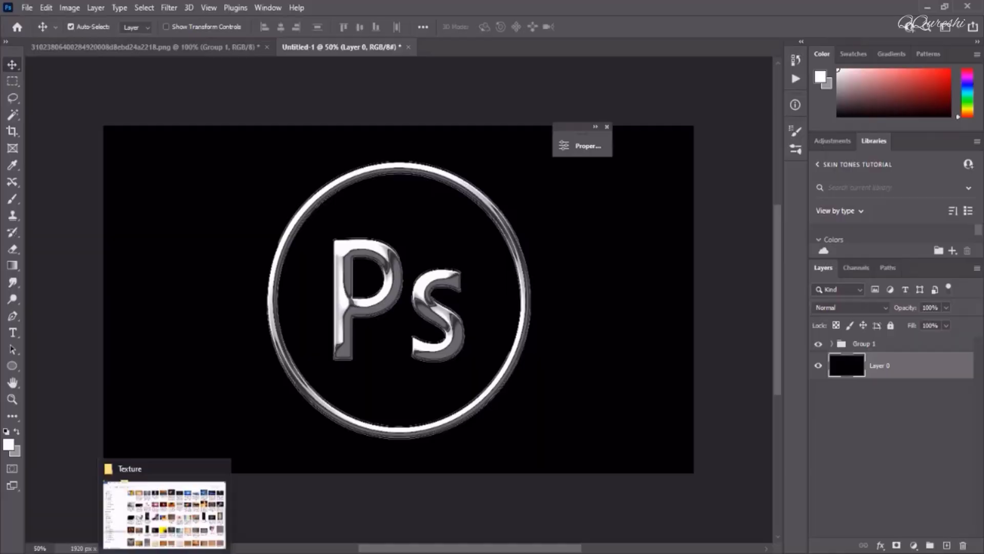
{"action": "left_click", "coordinate": [164, 514]}
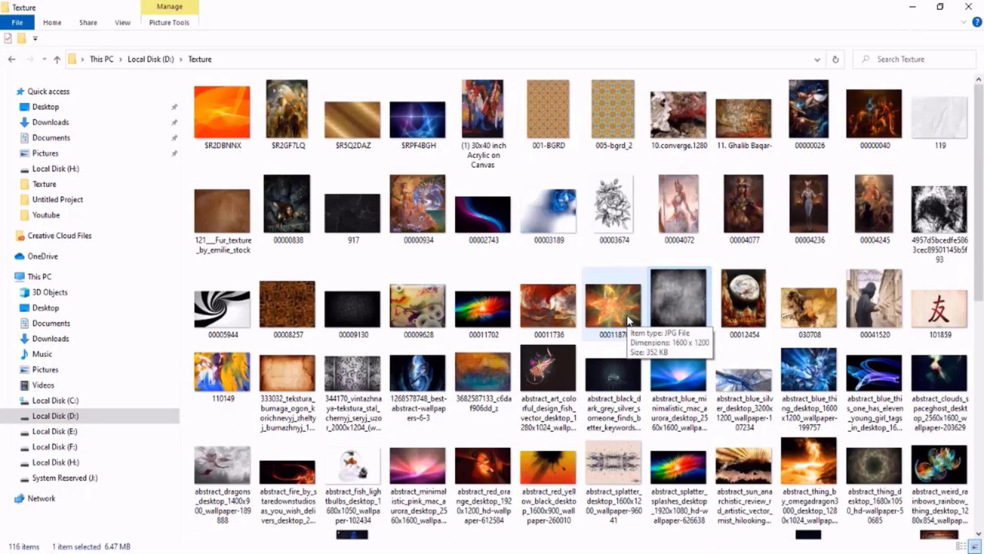
{"action": "left_click_drag", "start_coordinate": [676, 296], "coordinate": [264, 530]}
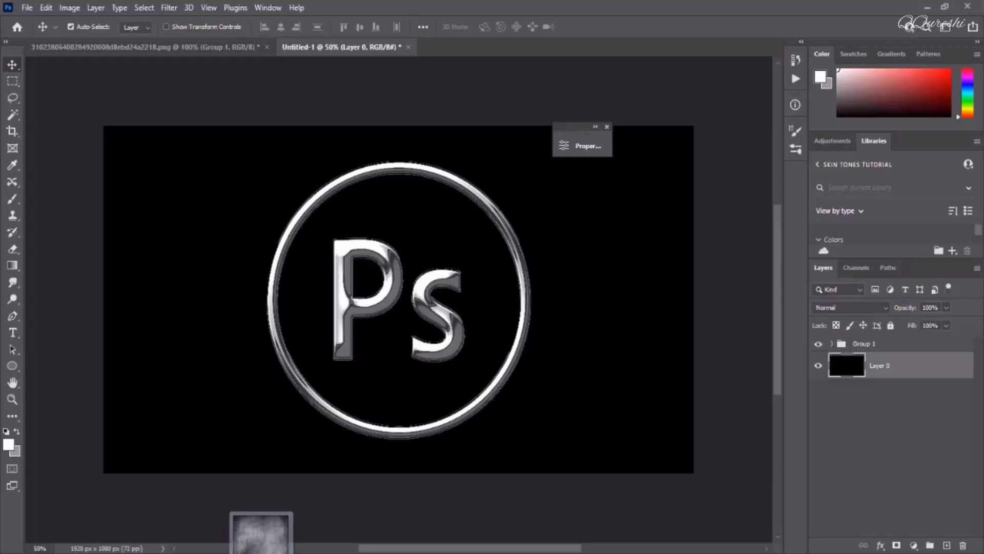
{"action": "left_click_drag", "start_coordinate": [264, 530], "coordinate": [437, 343]}
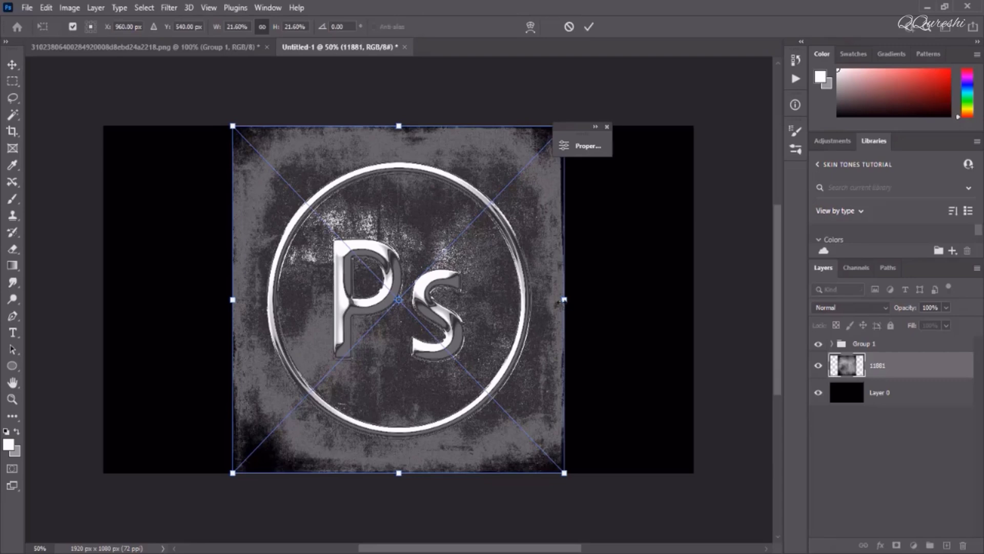
{"action": "key", "text": "ctrl+shift"}
{"action": "left_click_drag", "start_coordinate": [564, 299], "coordinate": [694, 299]}
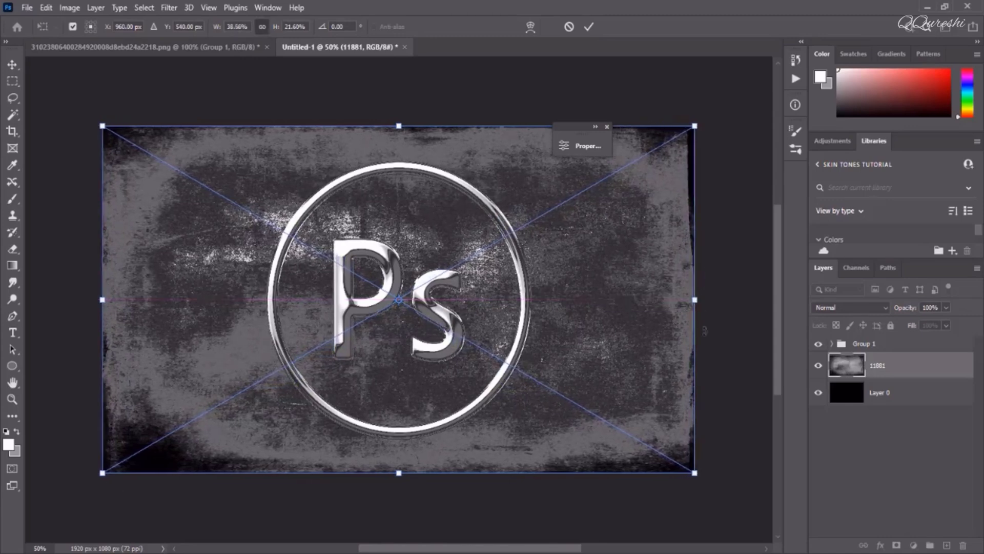
{"action": "key", "text": "Return"}
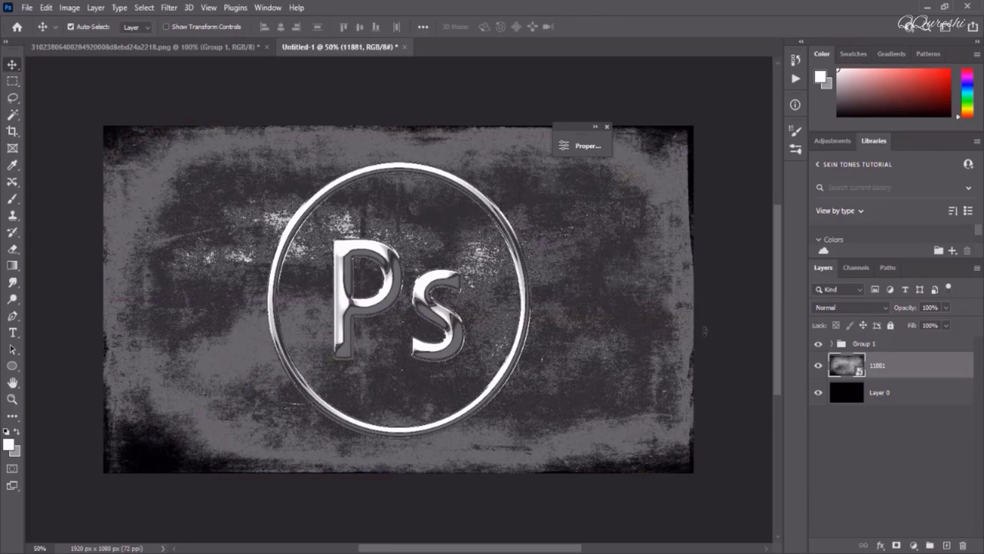
- Rasterize the texture layer and give Group 1 a drop shadow: distance 20, spread 10, size 20
{"action": "right_click", "coordinate": [898, 367]}
{"action": "left_click", "coordinate": [763, 240]}
{"action": "left_click", "coordinate": [875, 346]}
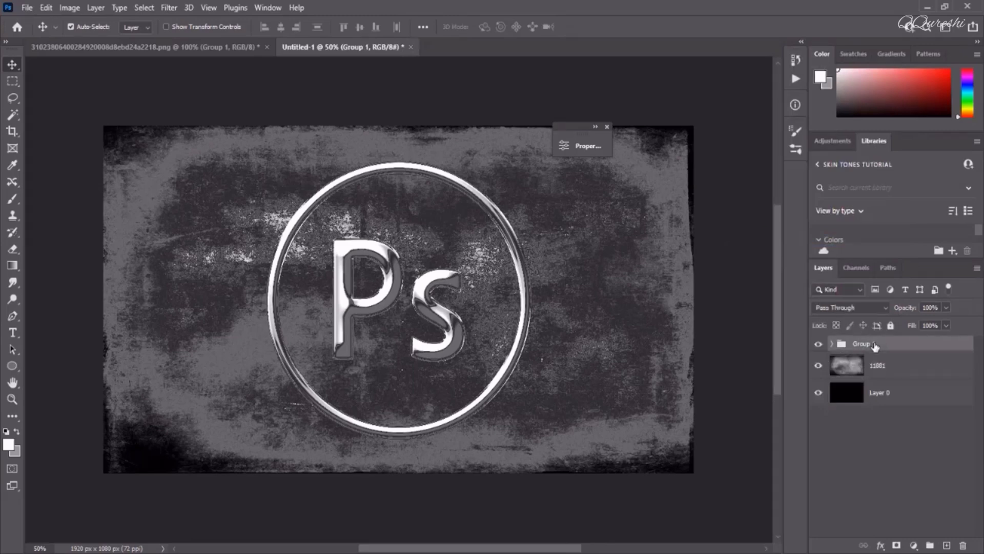
{"action": "right_click", "coordinate": [875, 347]}
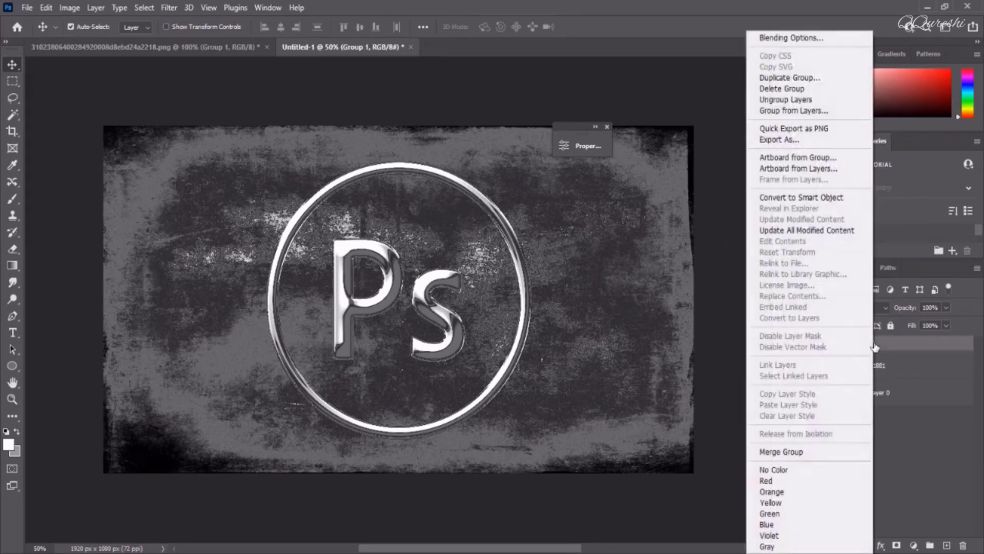
{"action": "left_click", "coordinate": [774, 39]}
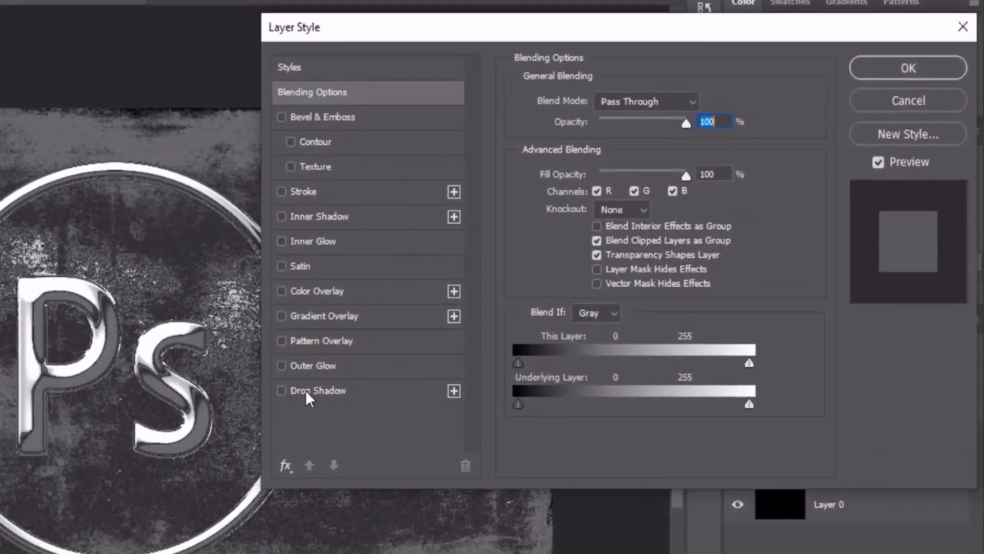
{"action": "left_click", "coordinate": [306, 390]}
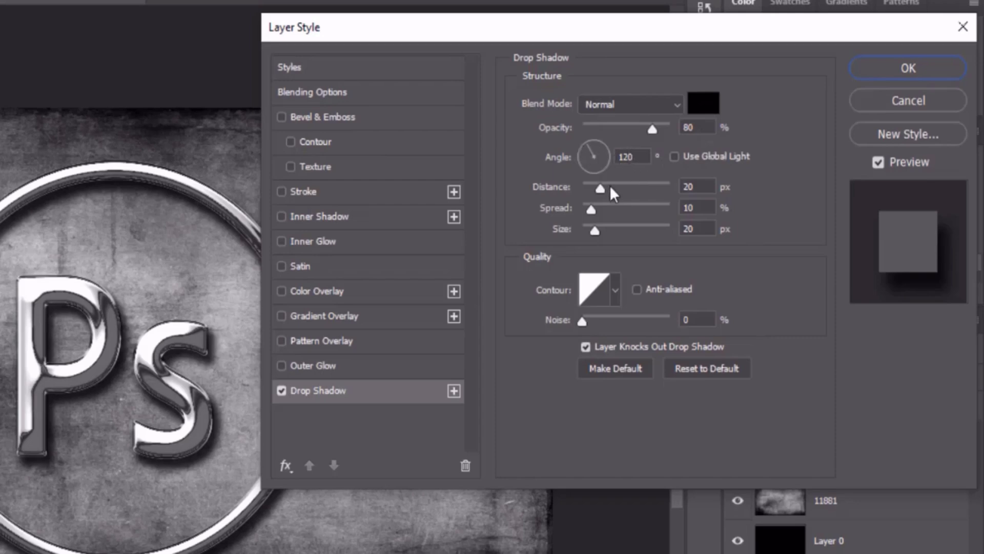
{"action": "double_click", "coordinate": [701, 185]}
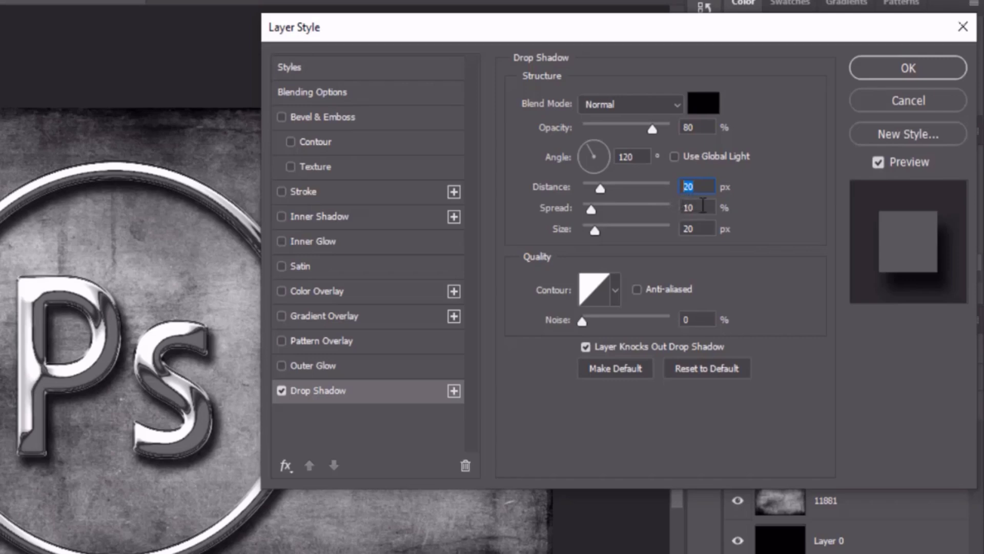
{"action": "double_click", "coordinate": [703, 206]}
{"action": "double_click", "coordinate": [683, 228]}
{"action": "left_click", "coordinate": [873, 69]}
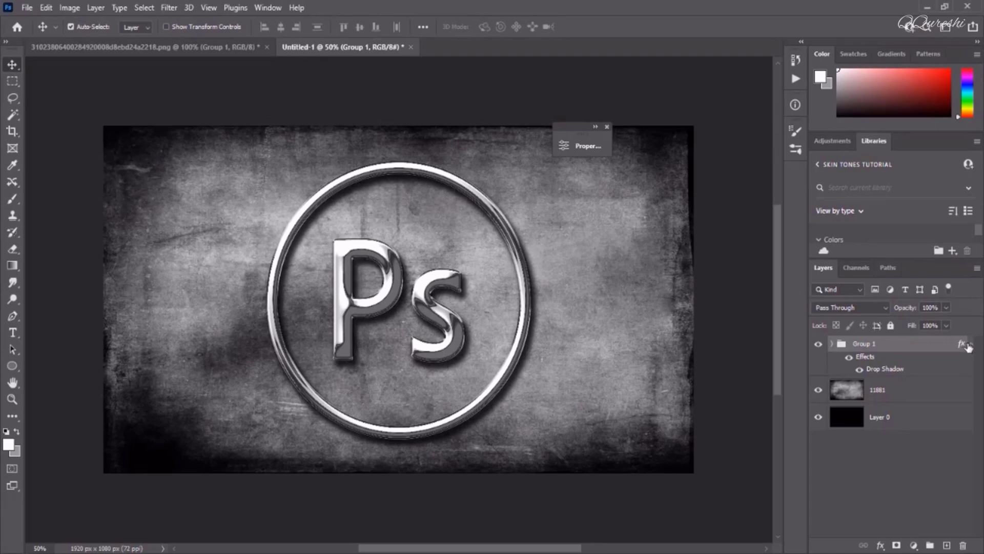
- Add a black Solid Color fill layer, Color Fill 1, above the logo
{"action": "left_click", "coordinate": [969, 345]}
{"action": "left_click", "coordinate": [913, 545]}
{"action": "left_click", "coordinate": [937, 322]}
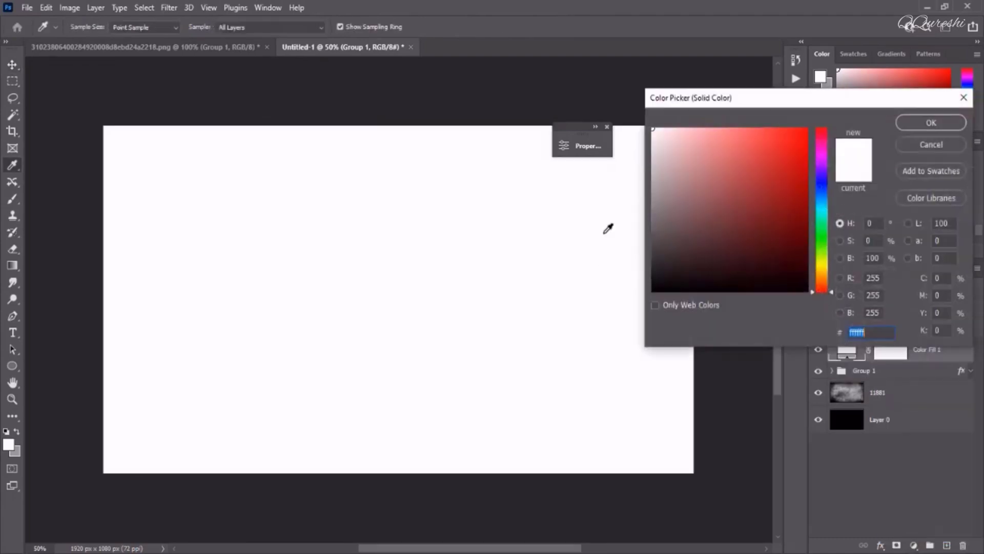
{"action": "left_click_drag", "start_coordinate": [726, 181], "coordinate": [723, 292]}
{"action": "left_click", "coordinate": [931, 123]}
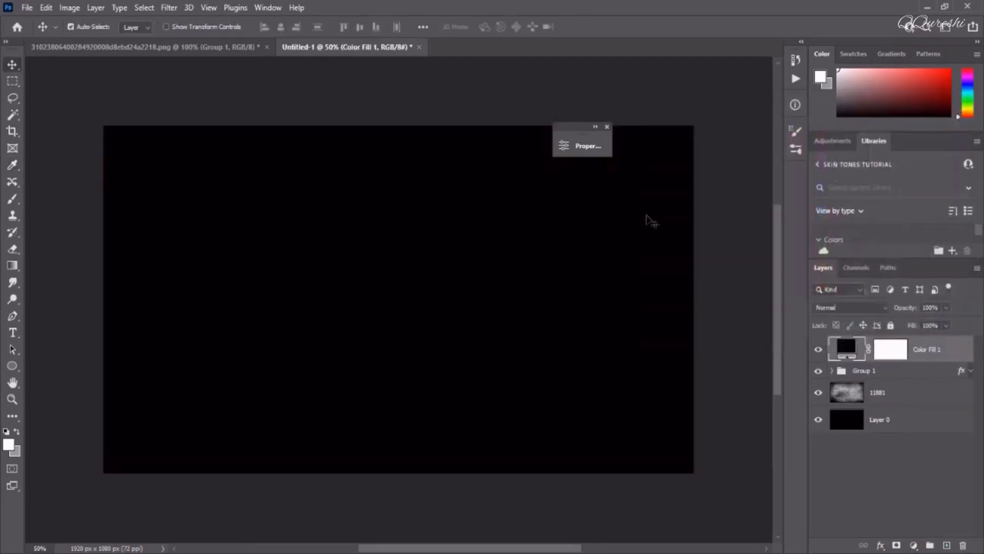
{"action": "left_click", "coordinate": [894, 361]}
{"action": "left_click", "coordinate": [845, 354]}
- Convert Color Fill 1 to a smart object and render a Lens Flare on it
{"action": "left_click", "coordinate": [172, 8]}
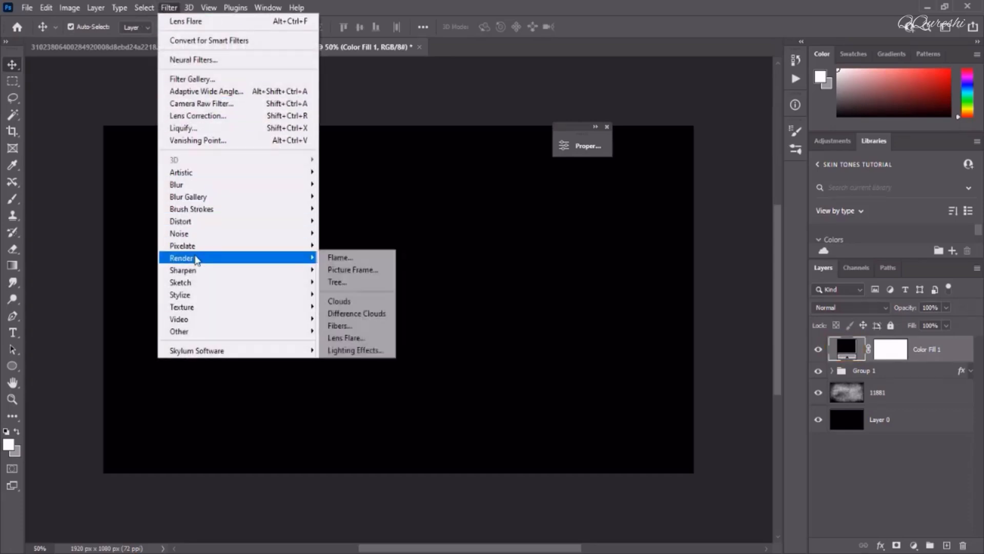
{"action": "mouse_move", "coordinate": [182, 257]}
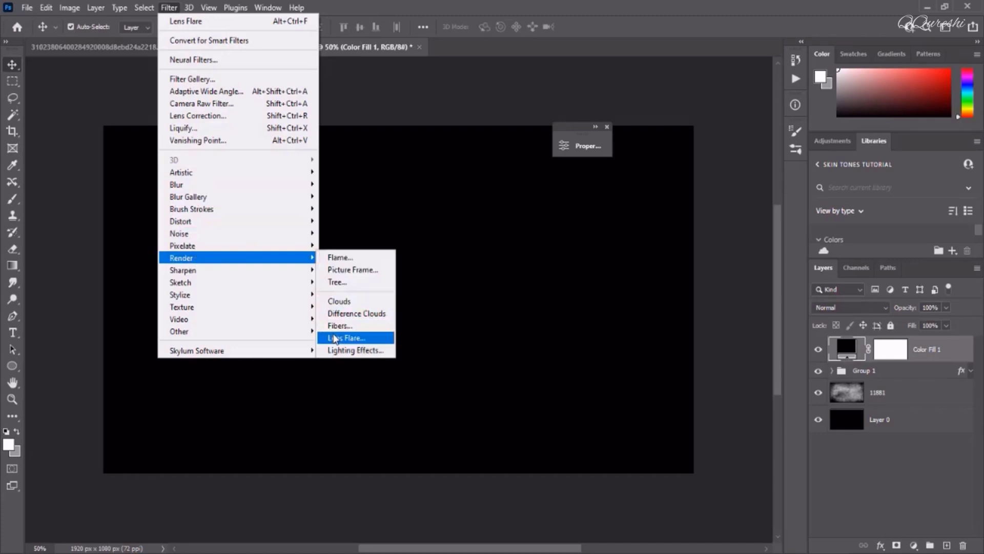
{"action": "left_click", "coordinate": [339, 337]}
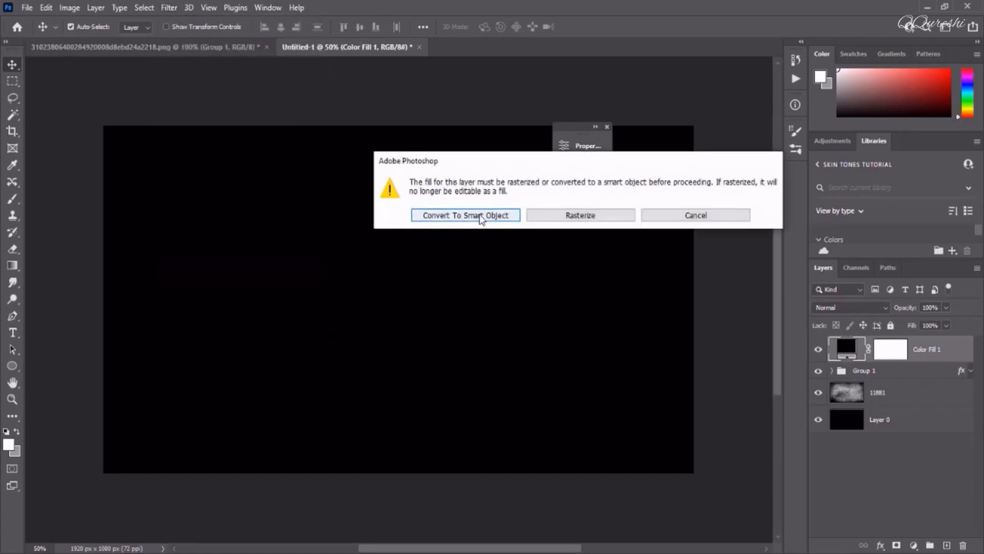
{"action": "left_click", "coordinate": [481, 218]}
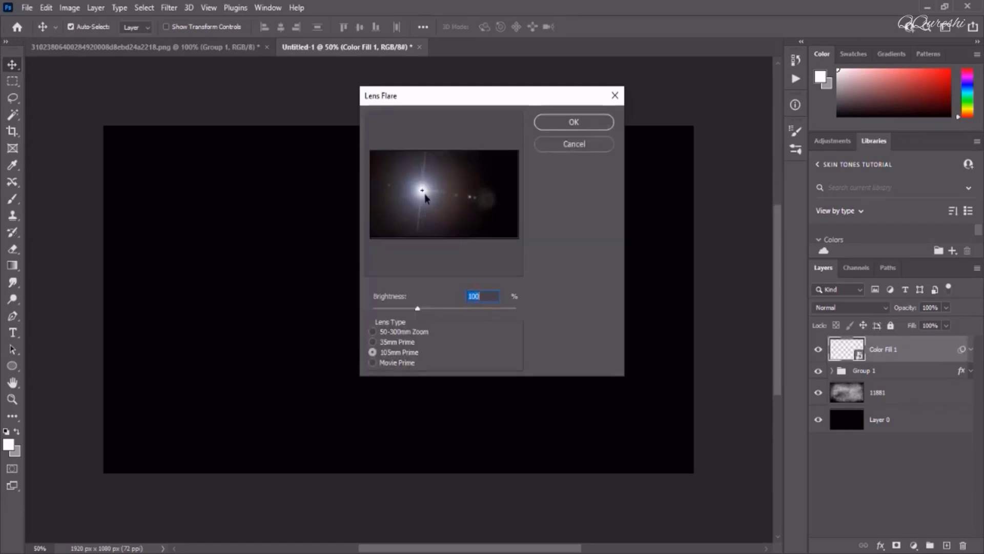
{"action": "left_click_drag", "start_coordinate": [422, 195], "coordinate": [421, 196]}
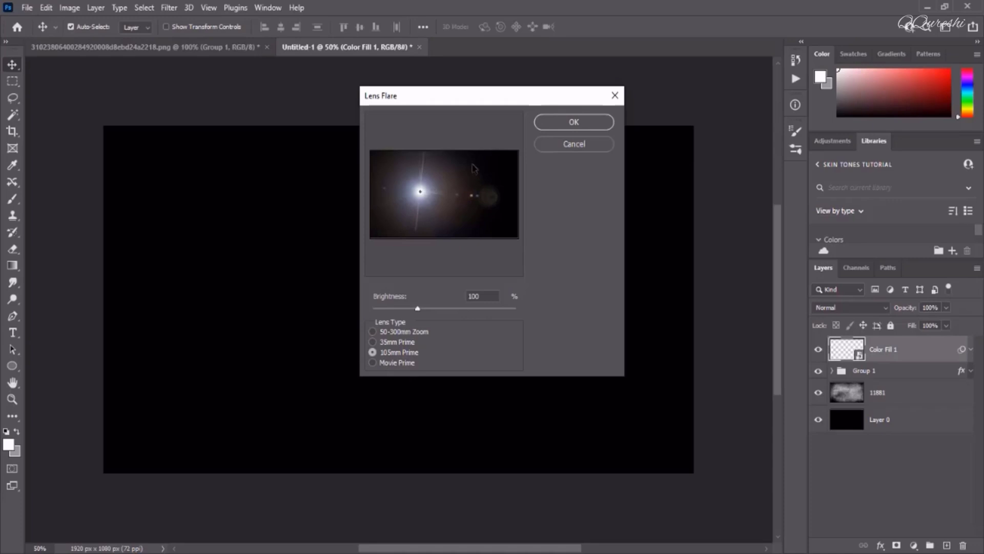
{"action": "left_click", "coordinate": [574, 123]}
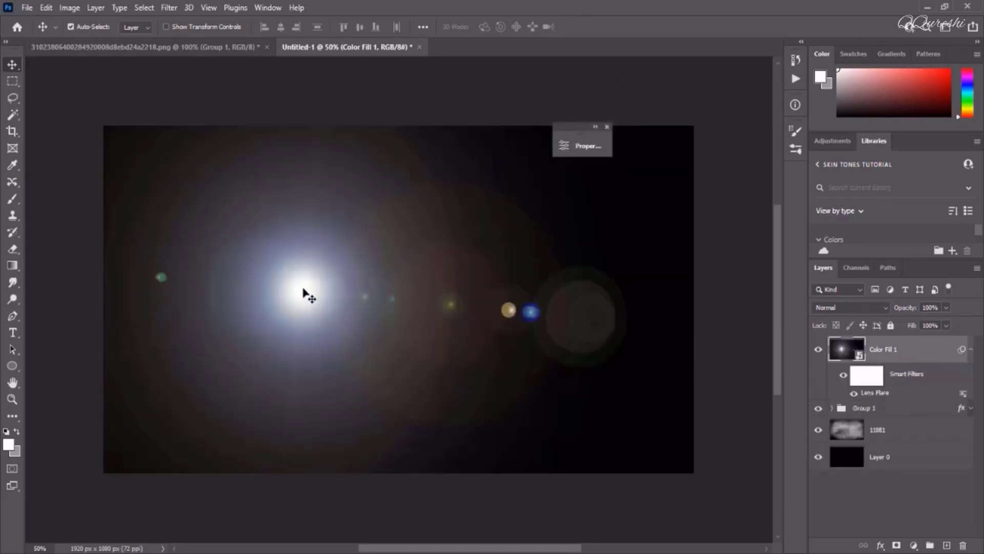
- Set Color Fill 1 to Screen and move the flare glow up above the P
{"action": "left_click", "coordinate": [833, 308]}
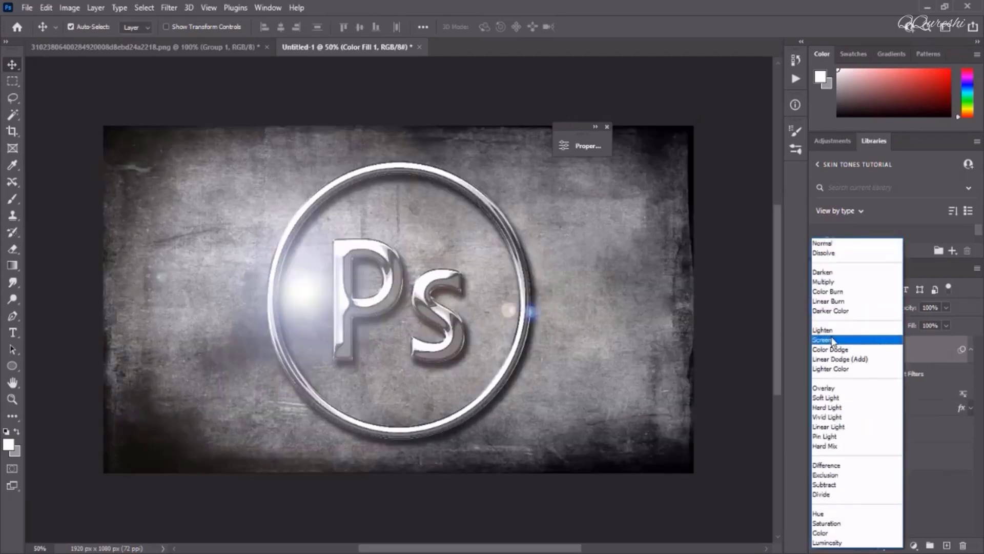
{"action": "left_click", "coordinate": [825, 339]}
{"action": "left_click", "coordinate": [868, 376]}
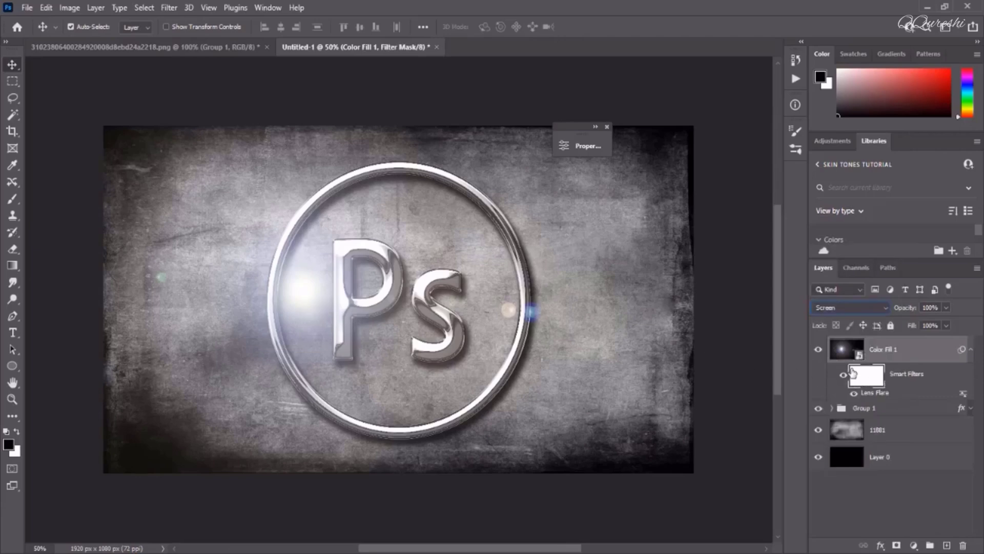
{"action": "left_click_drag", "start_coordinate": [301, 301], "coordinate": [304, 298]}
{"action": "left_click", "coordinate": [845, 349]}
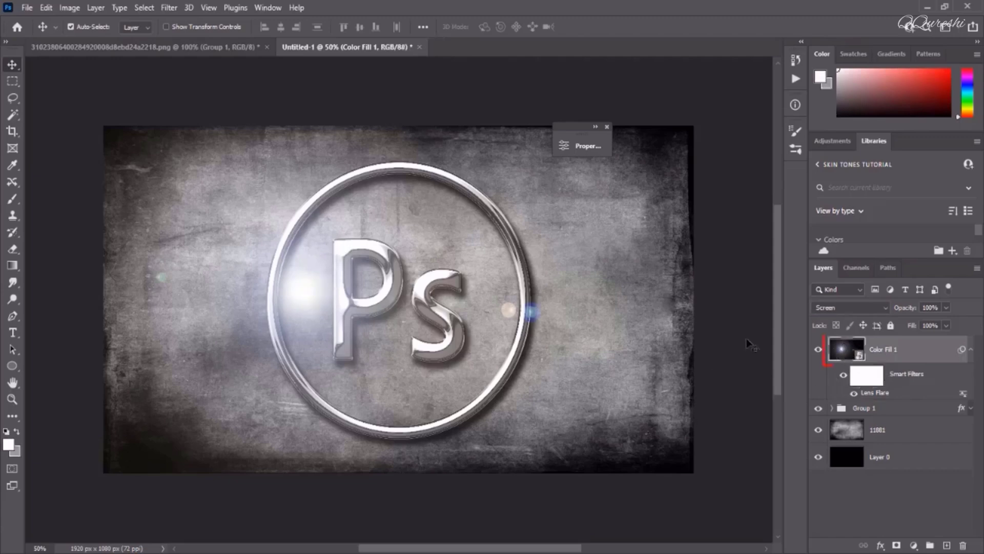
{"action": "mouse_move", "coordinate": [310, 294]}
{"action": "left_mouse_down"}
{"action": "mouse_move", "coordinate": [386, 258]}
{"action": "mouse_move", "coordinate": [335, 241]}
{"action": "left_mouse_up"}
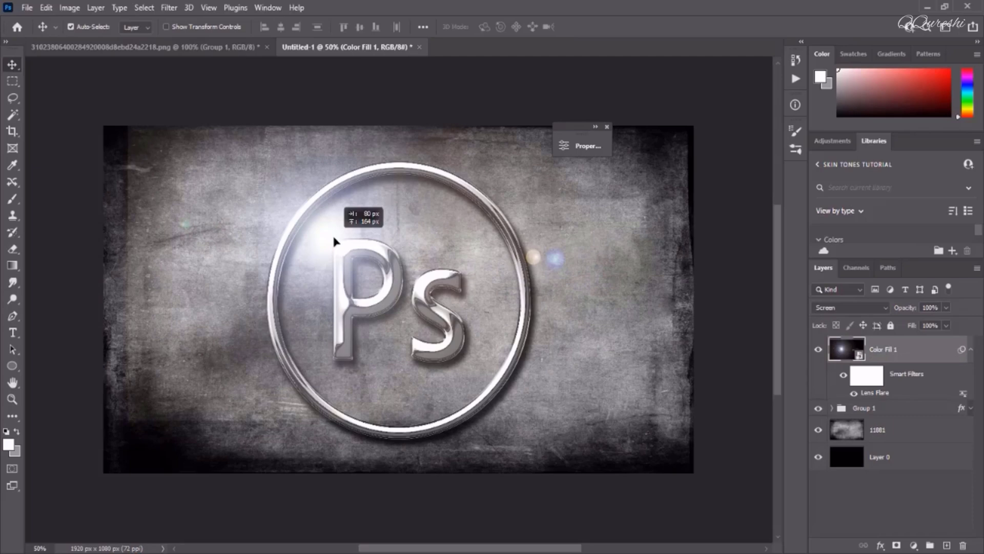
{"action": "left_click_drag", "start_coordinate": [334, 240], "coordinate": [334, 240]}
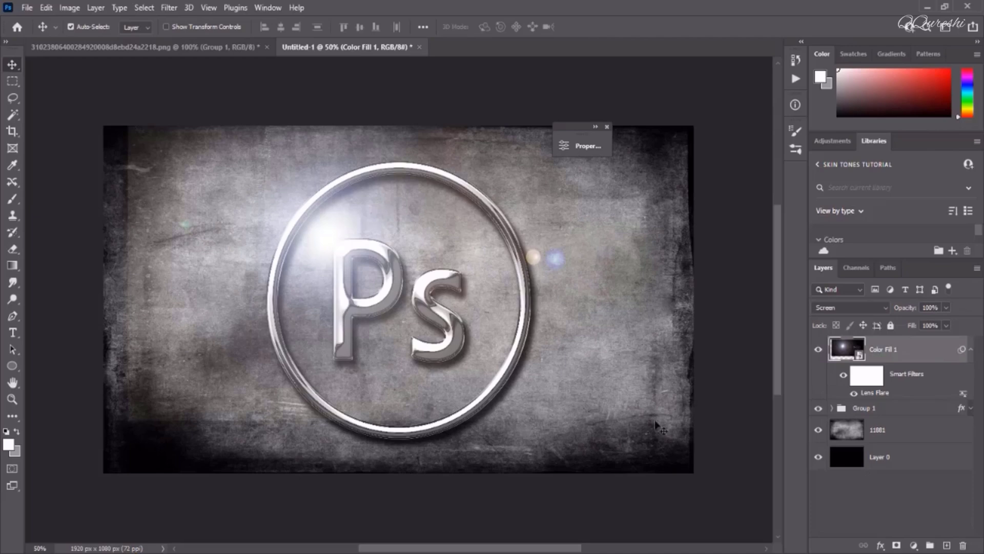
- Paint black on the Smart Filters mask to hide the flare in the upper-left corner and near the P
{"action": "left_click", "coordinate": [878, 380]}
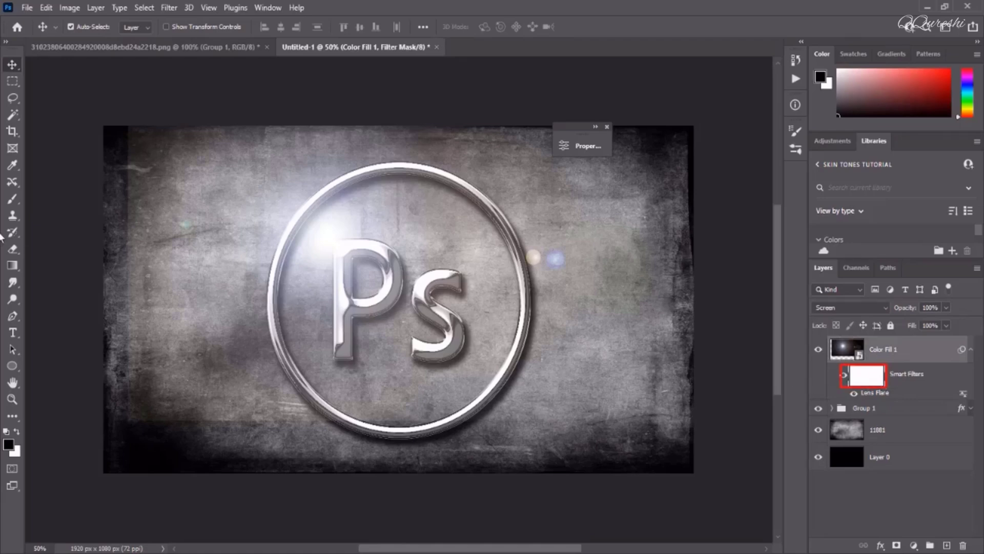
{"action": "left_click", "coordinate": [12, 199]}
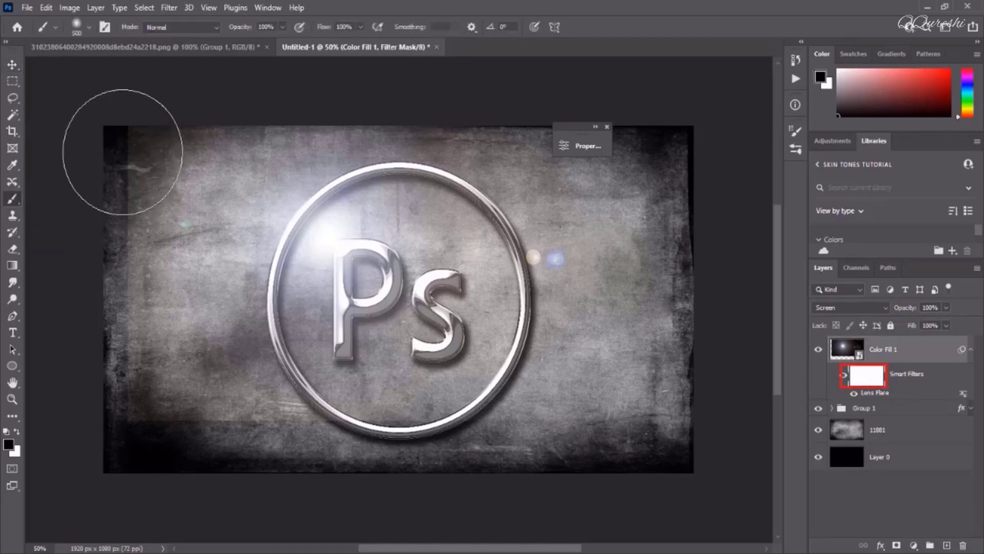
{"action": "mouse_move", "coordinate": [110, 158]}
{"action": "left_mouse_down"}
{"action": "mouse_move", "coordinate": [304, 123]}
{"action": "mouse_move", "coordinate": [195, 279]}
{"action": "mouse_move", "coordinate": [160, 404]}
{"action": "mouse_move", "coordinate": [137, 252]}
{"action": "mouse_move", "coordinate": [176, 154]}
{"action": "mouse_move", "coordinate": [567, 422]}
{"action": "mouse_move", "coordinate": [378, 94]}
{"action": "left_mouse_up"}
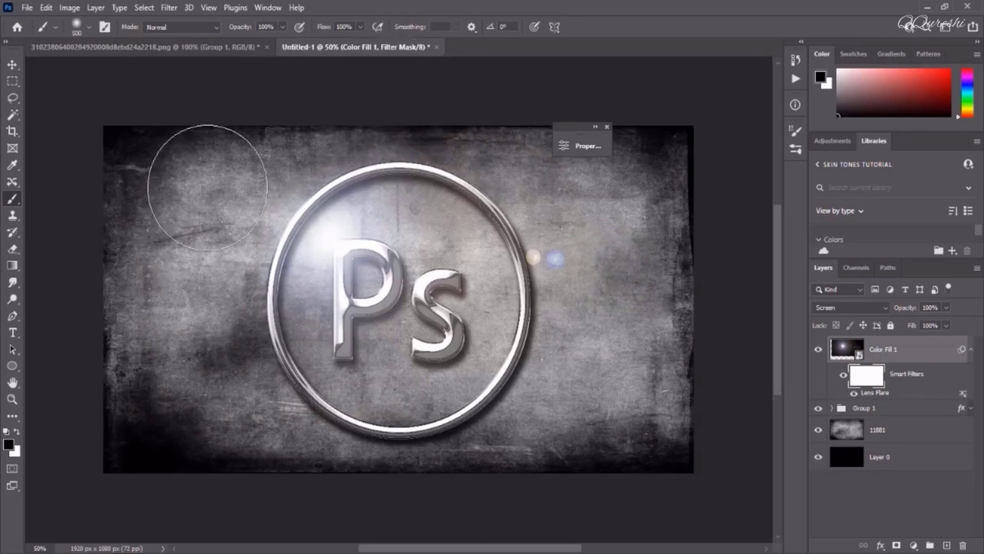
{"action": "left_click_drag", "start_coordinate": [198, 132], "coordinate": [545, 351]}
{"action": "left_click", "coordinate": [946, 307]}
- Lower Color Fill 1 to 72%, hide it, and paint a soft white glow above the P on a new layer
{"action": "left_click_drag", "start_coordinate": [930, 322], "coordinate": [934, 320]}
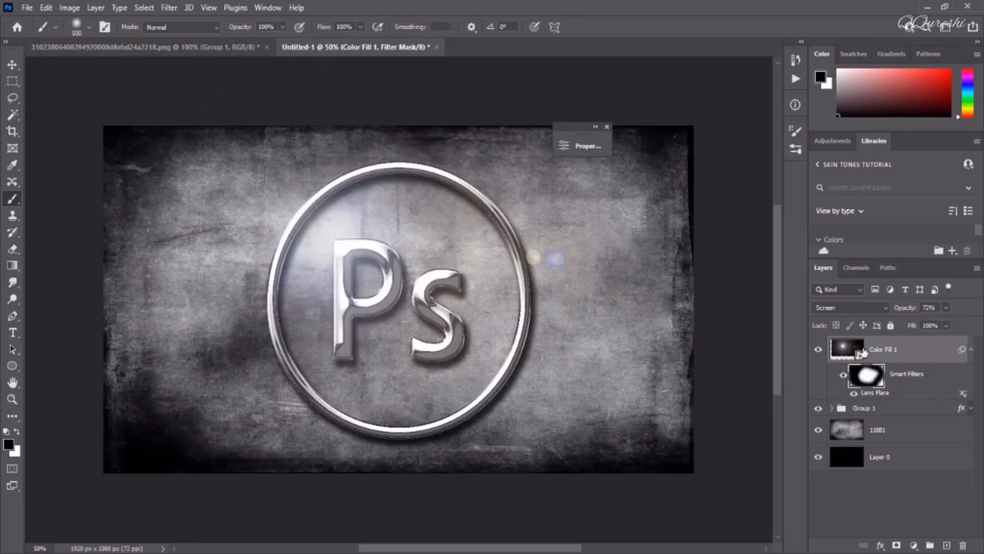
{"action": "left_click", "coordinate": [818, 352]}
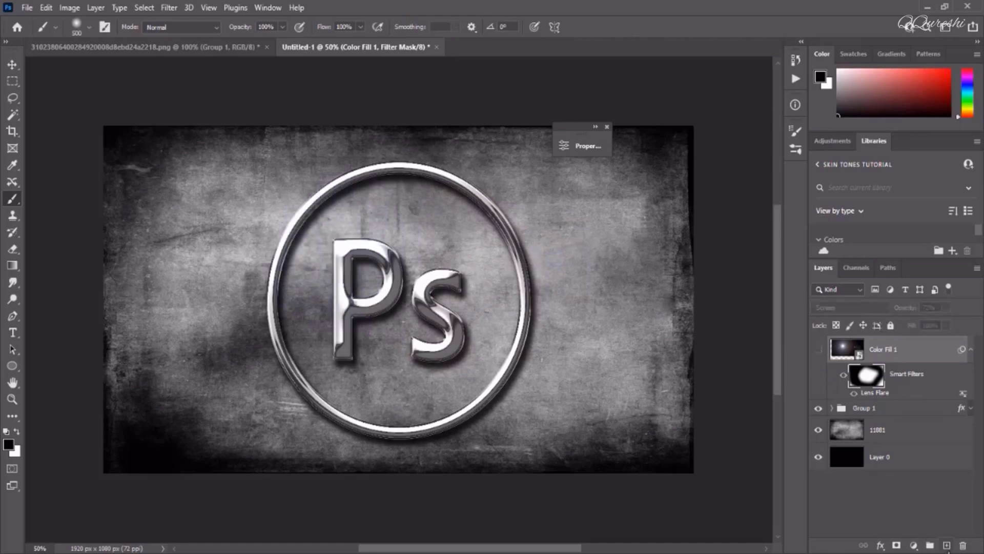
{"action": "left_click", "coordinate": [948, 547]}
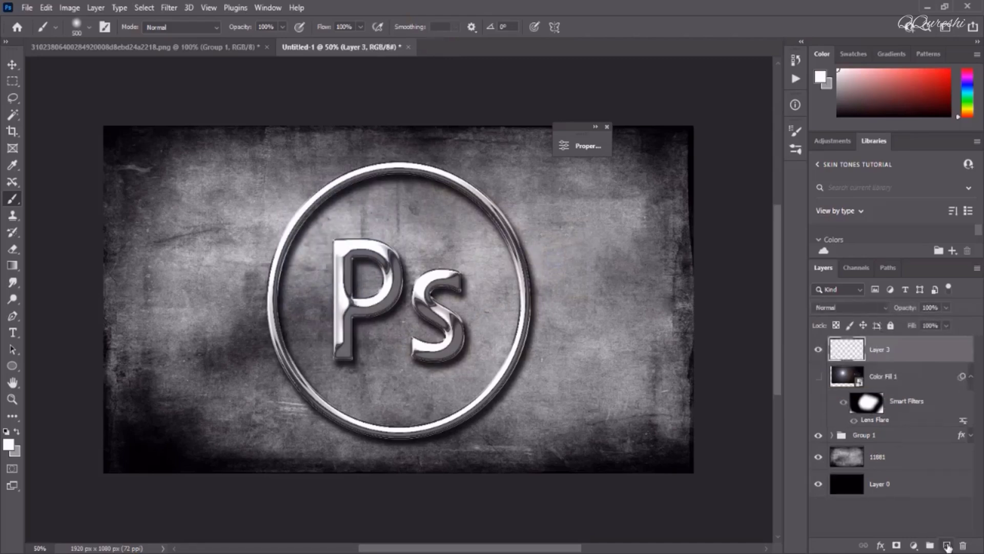
{"action": "key", "text": "x"}
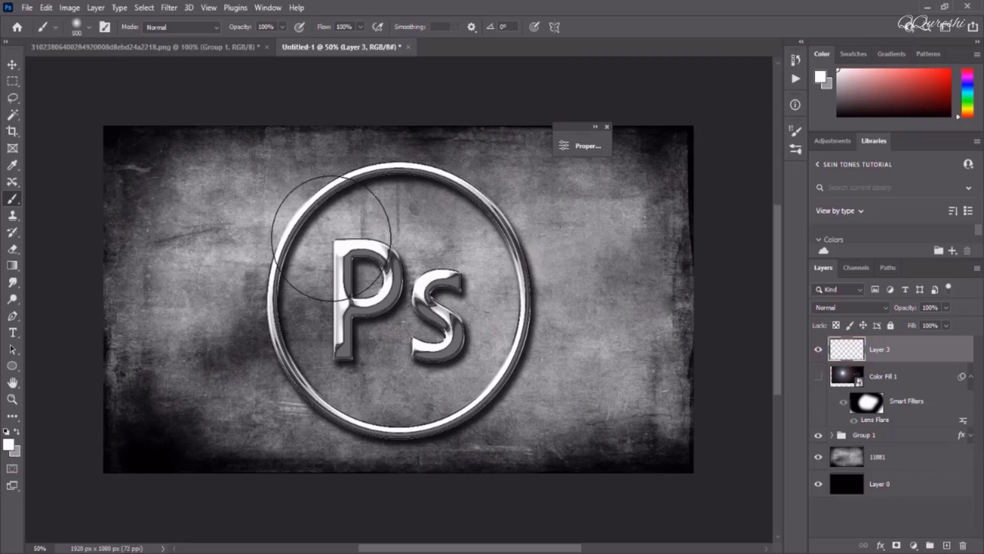
{"action": "left_click", "coordinate": [88, 27]}
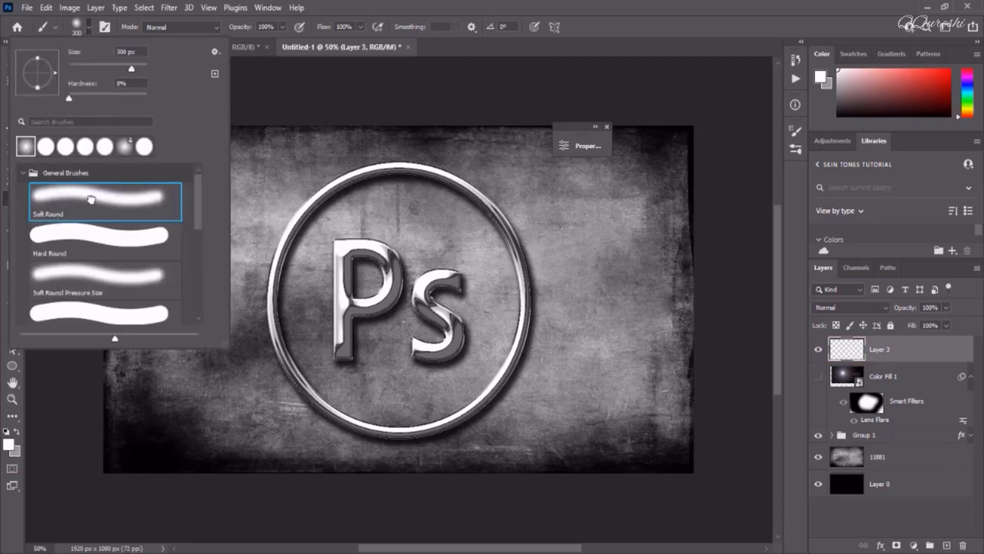
{"action": "left_click", "coordinate": [325, 219]}
{"action": "left_click", "coordinate": [328, 225]}
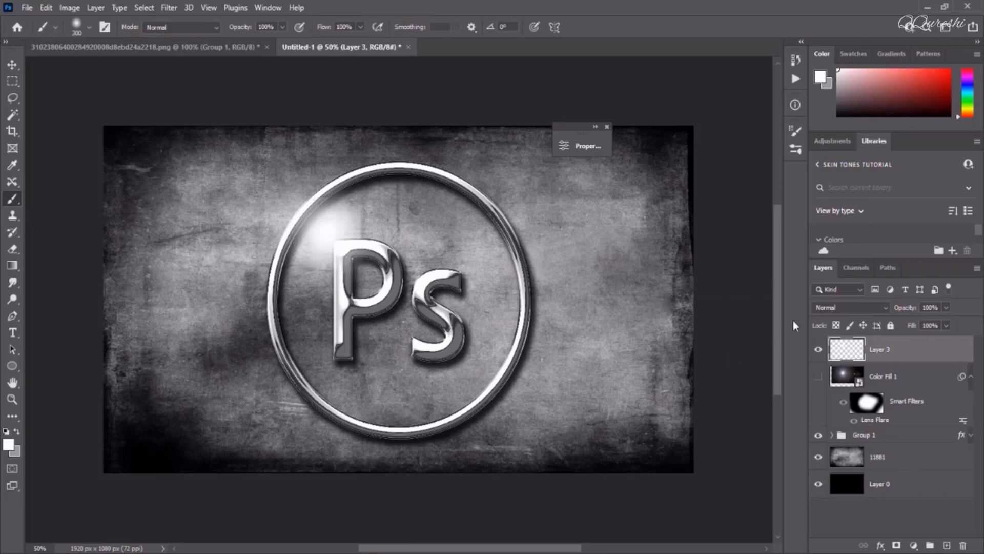
- Set the glow layer to Screen, compare both glows, leaving Layer 3 hidden and Color Fill 1 visible
{"action": "left_click", "coordinate": [852, 309]}
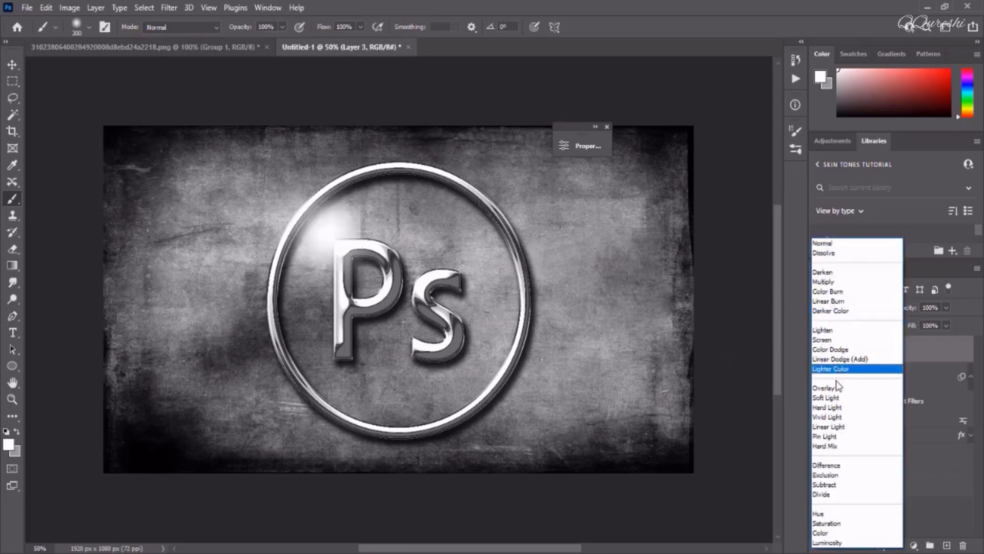
{"action": "left_click", "coordinate": [835, 340]}
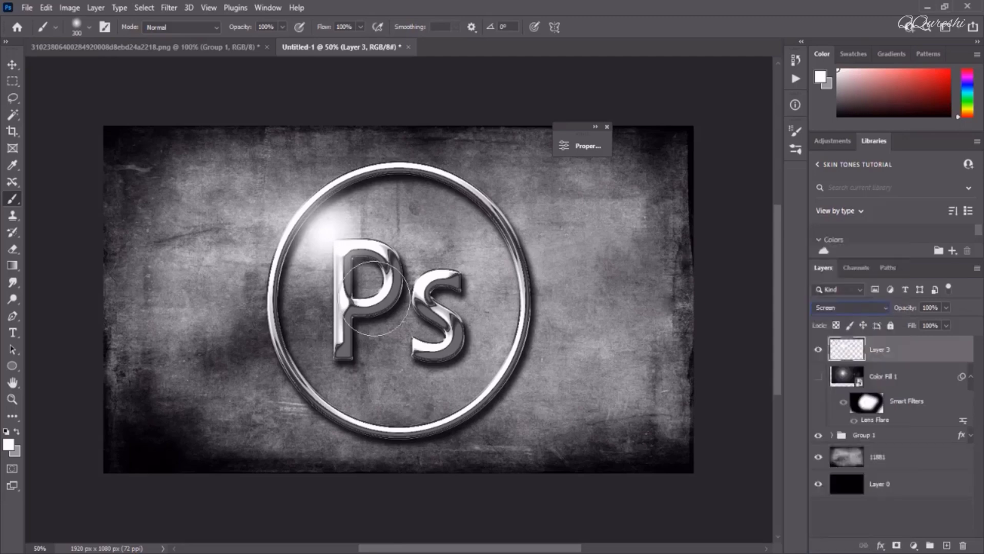
{"action": "left_click", "coordinate": [819, 350]}
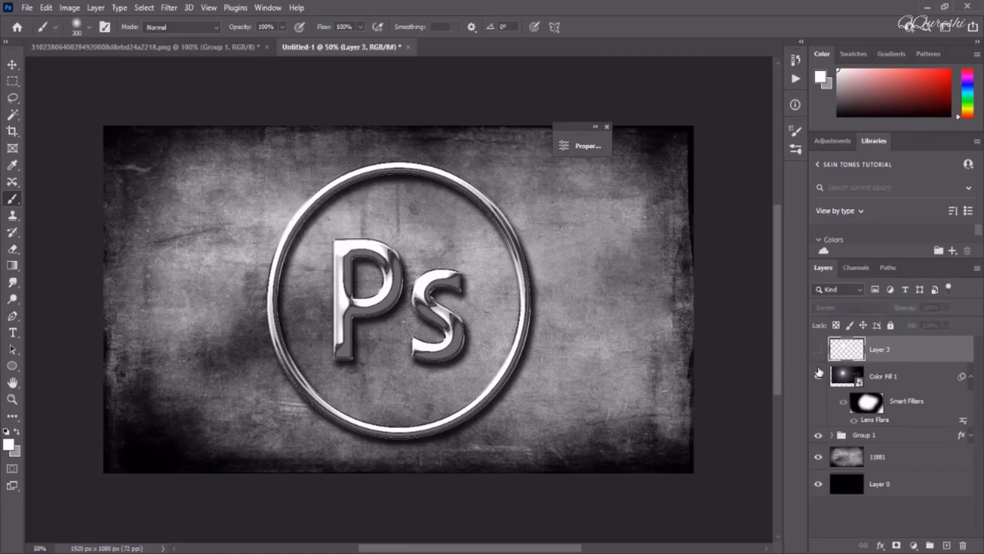
{"action": "left_click", "coordinate": [819, 375]}
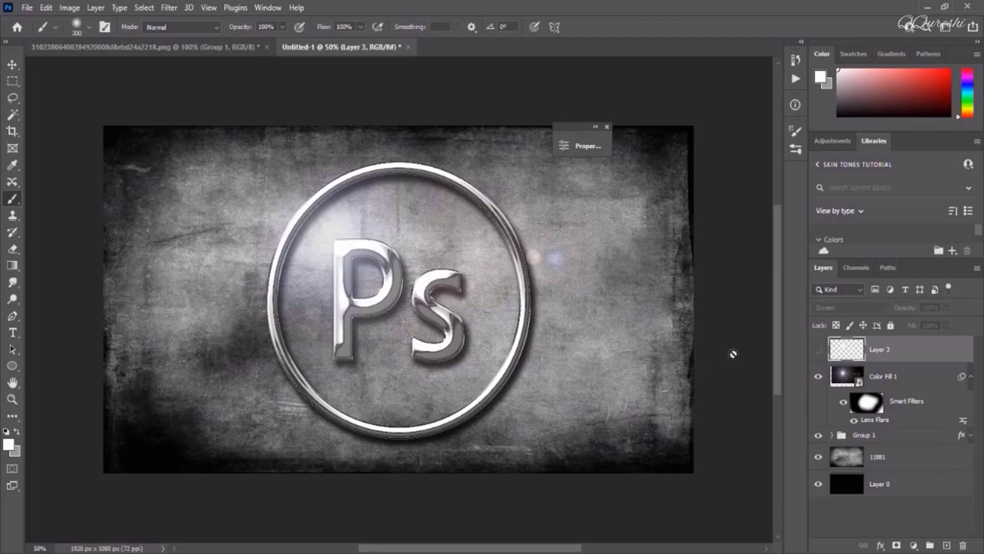
{"action": "left_click", "coordinate": [819, 351]}
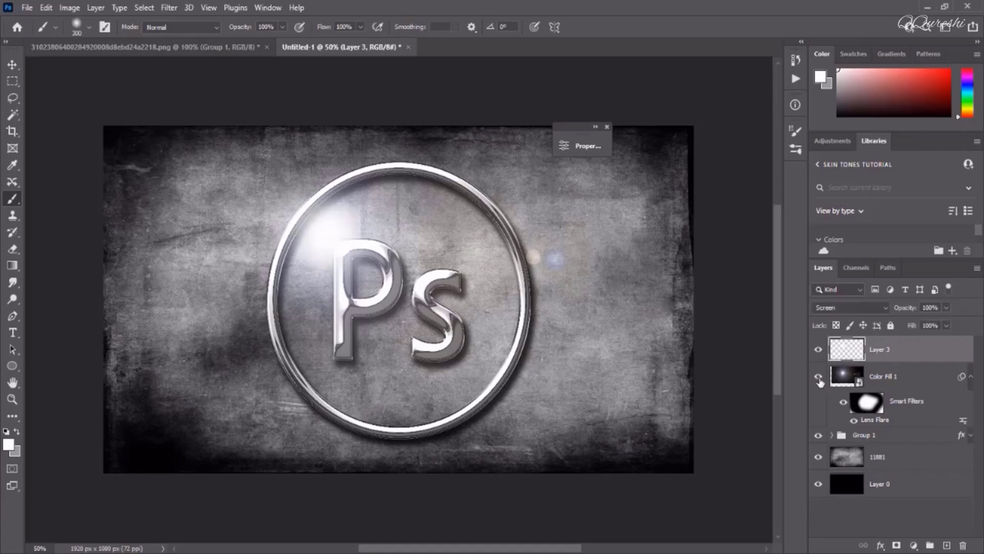
{"action": "left_click", "coordinate": [818, 376]}
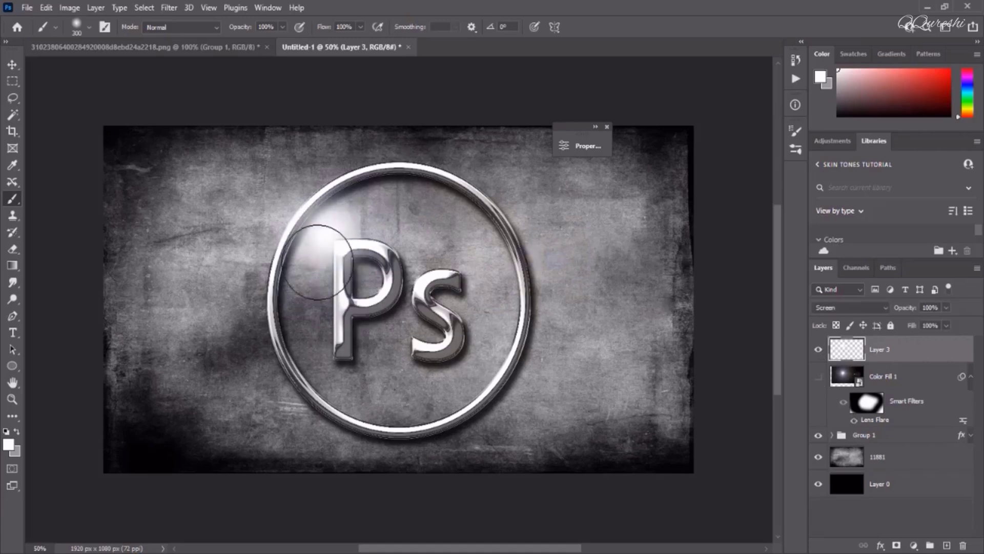
{"action": "left_click", "coordinate": [818, 349]}
{"action": "left_click", "coordinate": [818, 376]}
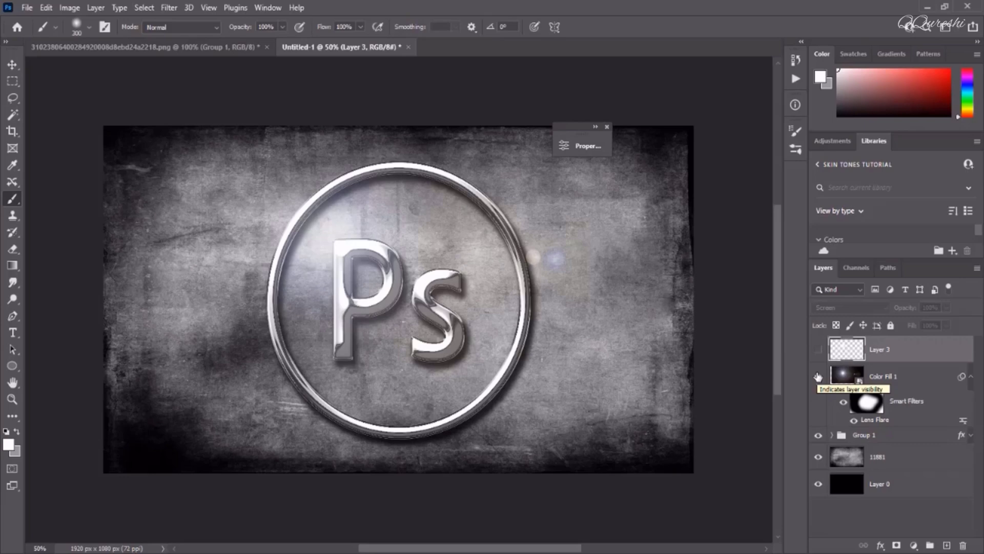
{"action": "left_click", "coordinate": [878, 458]}
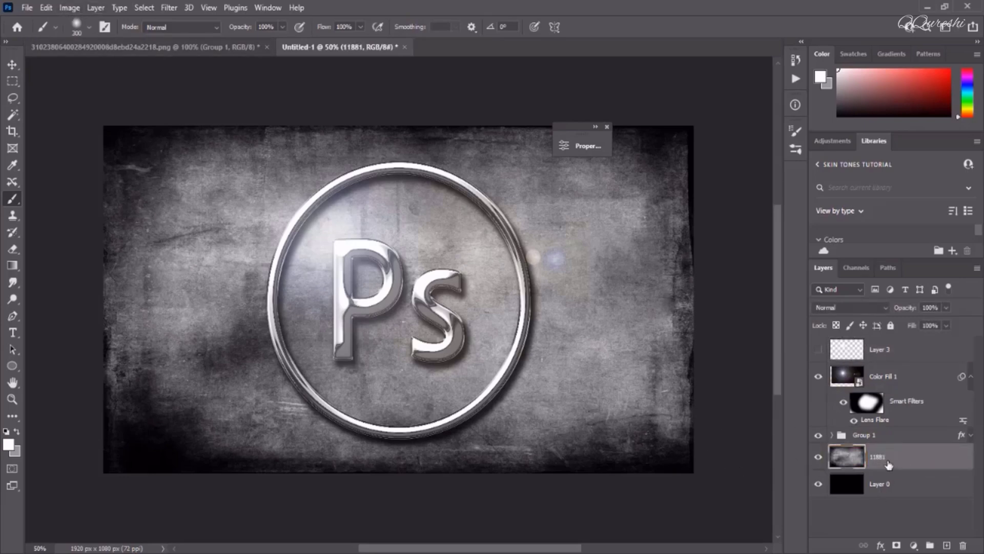
- Add a Curves 2 adjustment clipped to layer 11881 and pull the curve down to darken it
{"action": "left_click", "coordinate": [914, 546]}
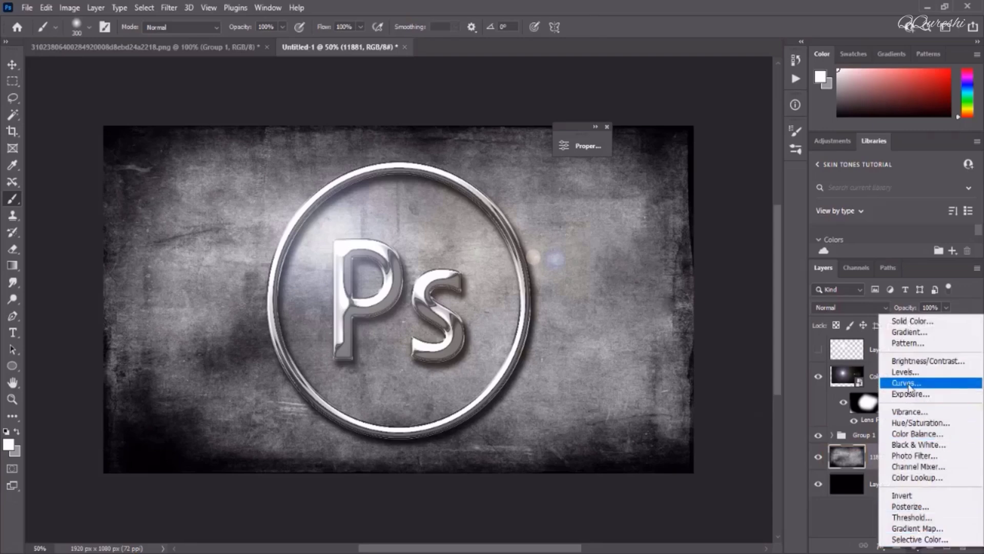
{"action": "left_click", "coordinate": [909, 384]}
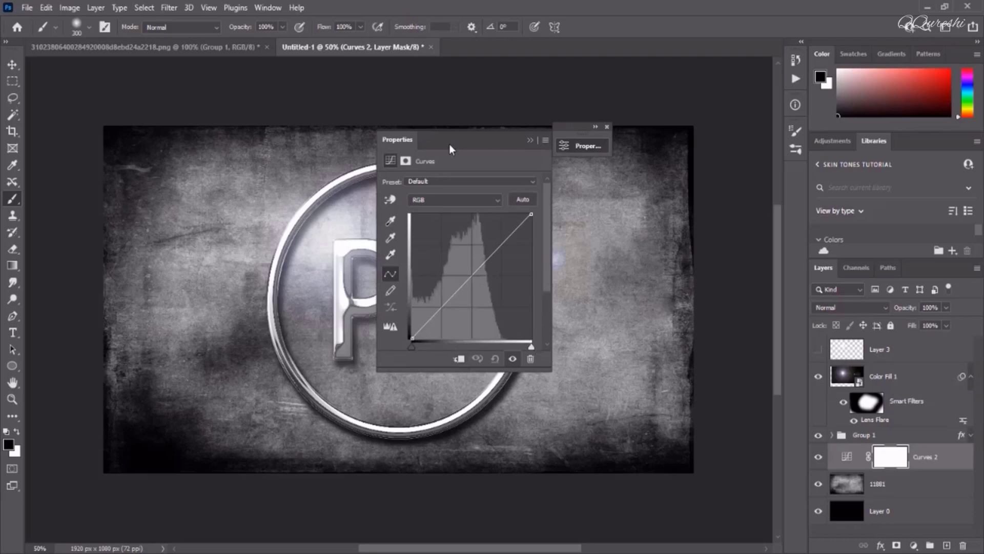
{"action": "left_click_drag", "start_coordinate": [449, 148], "coordinate": [613, 148]}
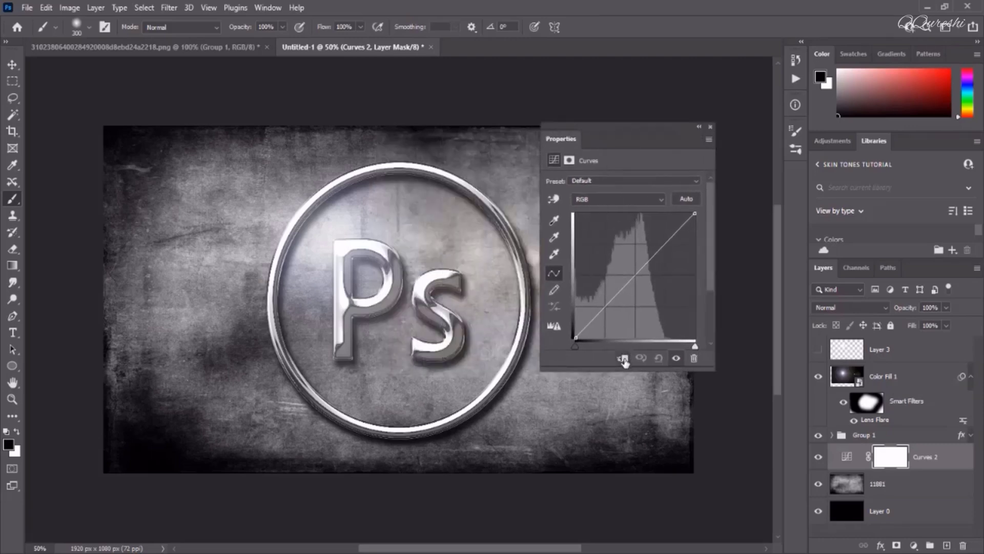
{"action": "left_click", "coordinate": [623, 358]}
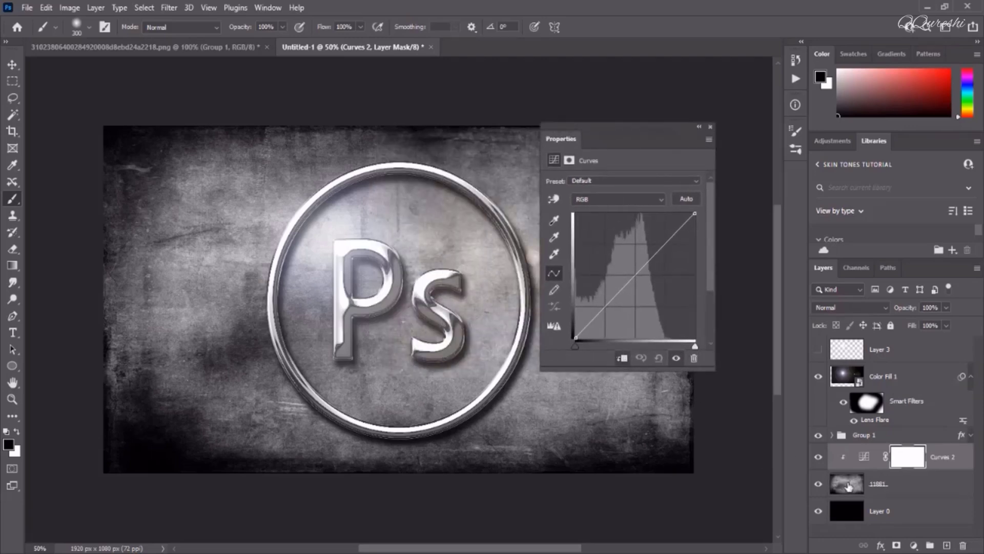
{"action": "left_click_drag", "start_coordinate": [635, 270], "coordinate": [651, 289]}
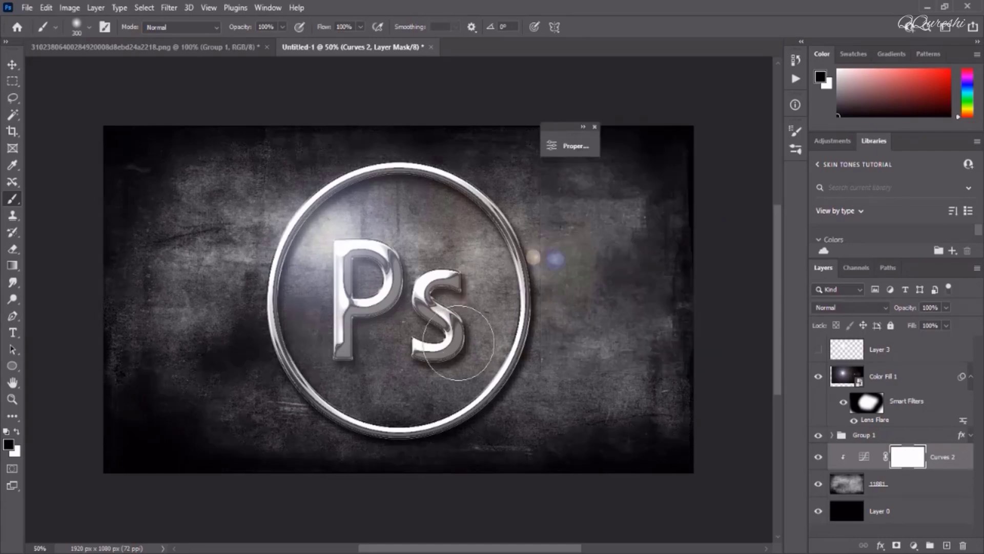
- Collapse Group 1 and duplicate the 11881 texture layer as 11881 copy
{"action": "key", "text": "ctrl+1"}
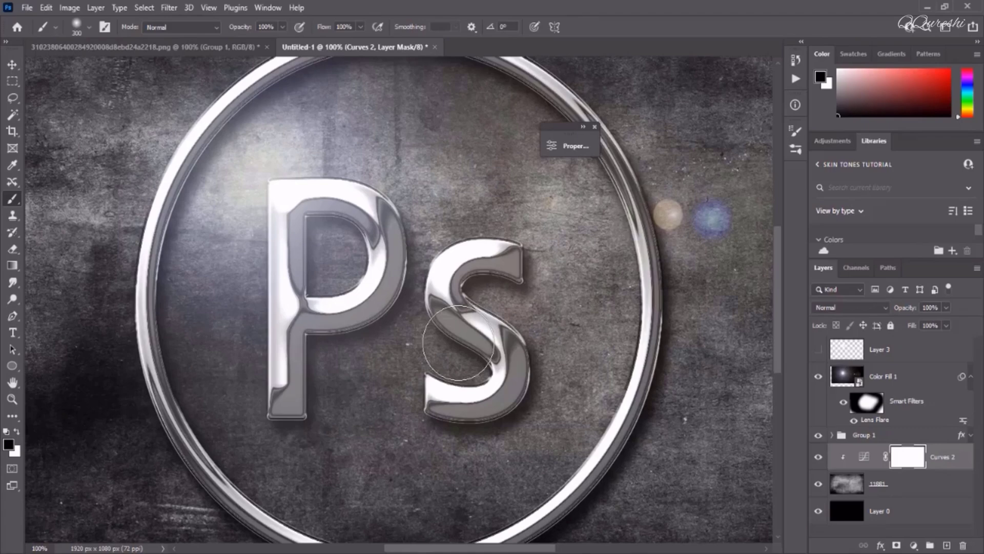
{"action": "key", "text": "ctrl+0"}
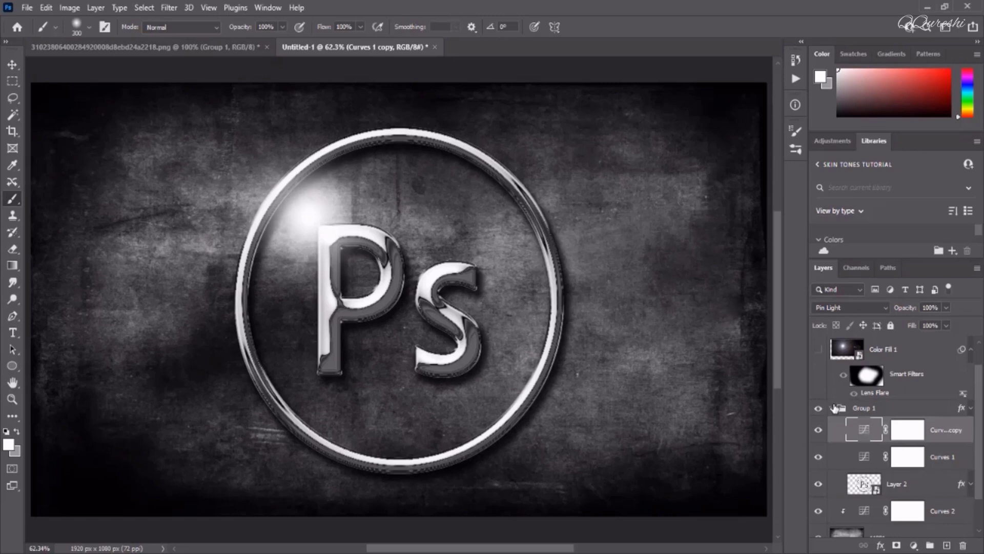
{"action": "left_click", "coordinate": [832, 408]}
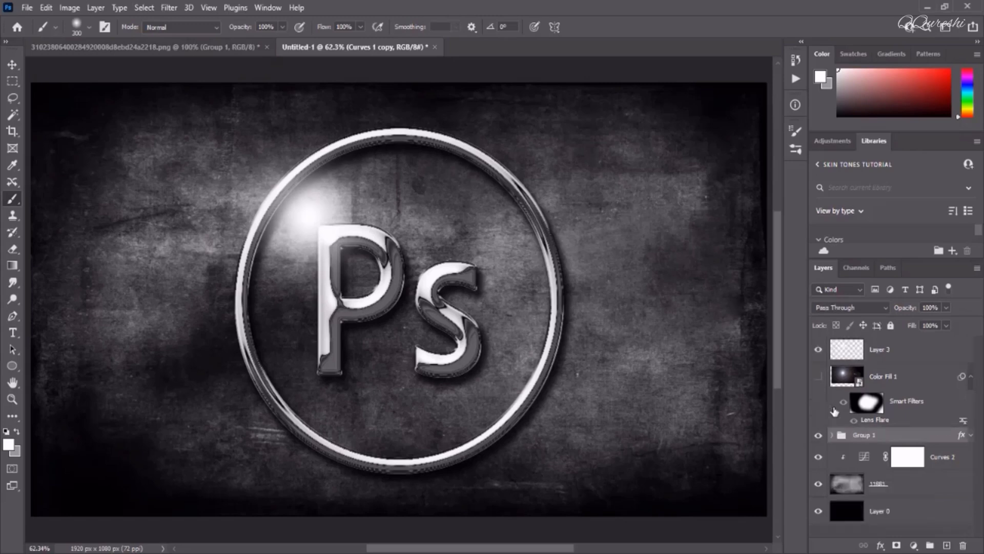
{"action": "left_click", "coordinate": [839, 480]}
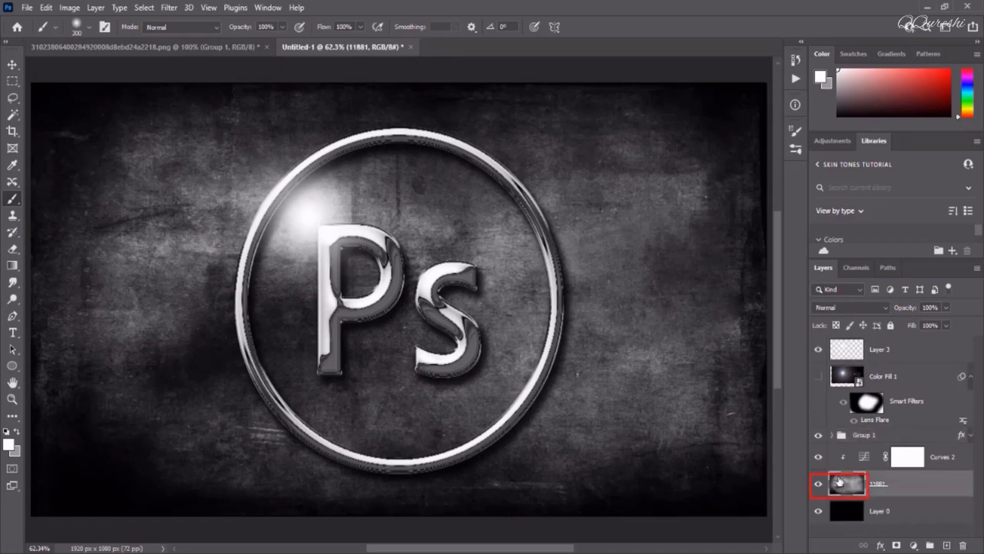
{"action": "key", "text": "ctrl+j"}
{"action": "key", "text": "ctrl+j"}
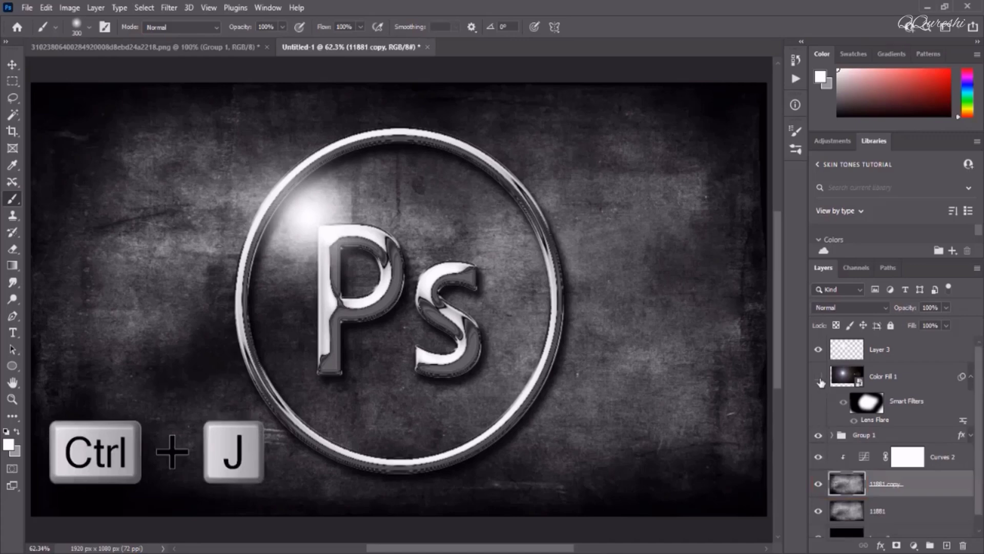
- Delete the Color Fill 1 lens-flare layer and select 11881 copy
{"action": "left_click", "coordinate": [846, 378]}
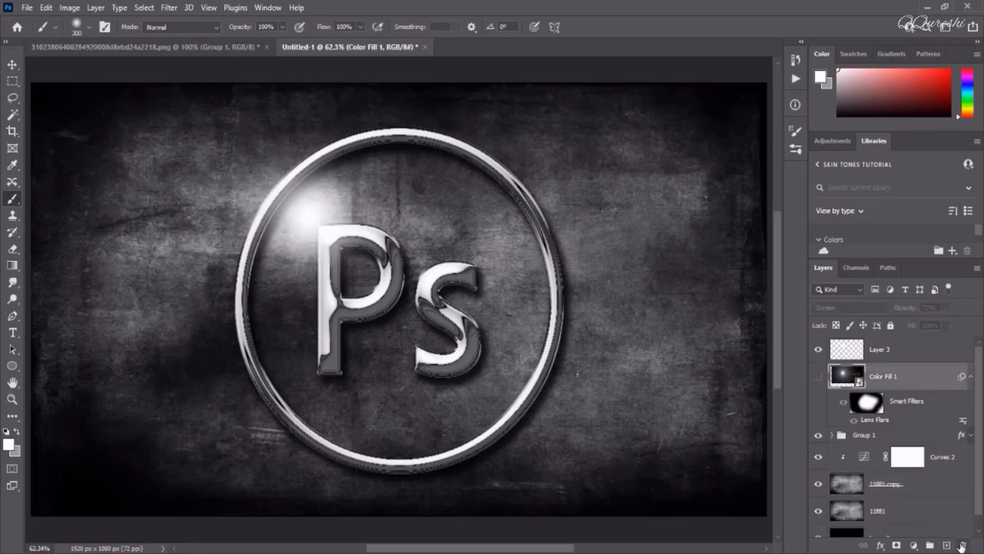
{"action": "left_click_drag", "start_coordinate": [949, 533], "coordinate": [962, 545]}
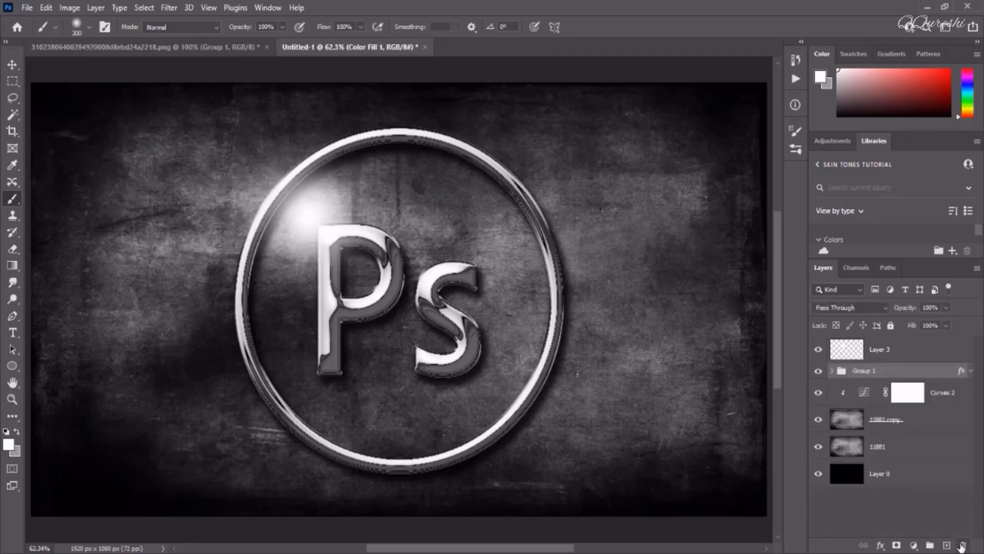
{"action": "left_click", "coordinate": [846, 426]}
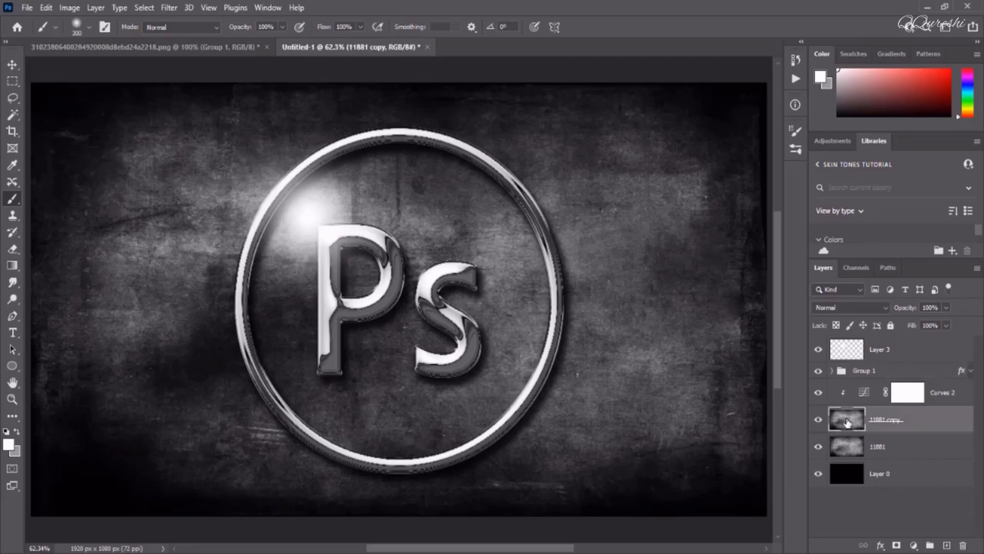
- Move 11881 copy above Group 1, copy the Ps-logo-shaped part of it to new Layer 4, then delete 11881 copy
{"action": "left_click_drag", "start_coordinate": [847, 421], "coordinate": [838, 357]}
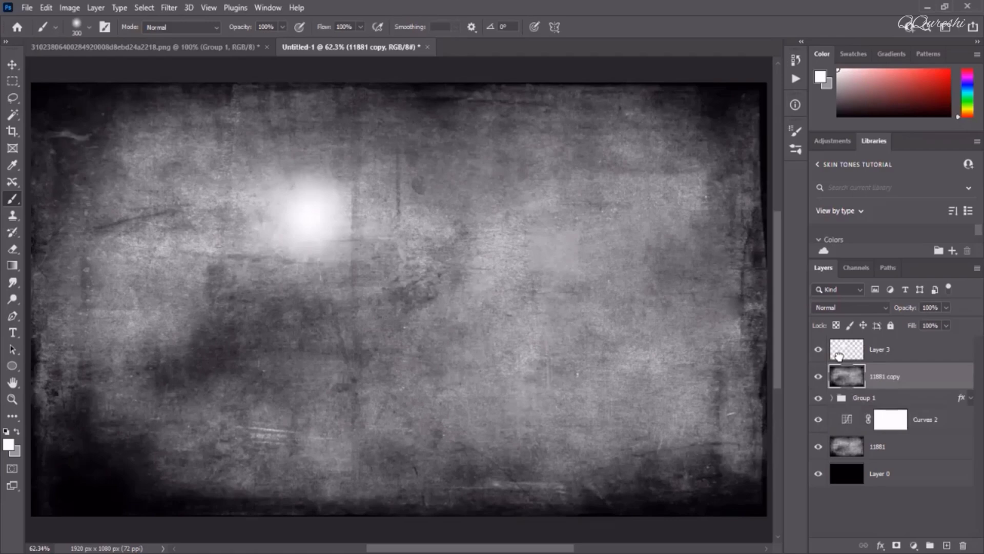
{"action": "key", "text": "ctrl"}
{"action": "left_click", "coordinate": [831, 398], "text": "ctrl"}
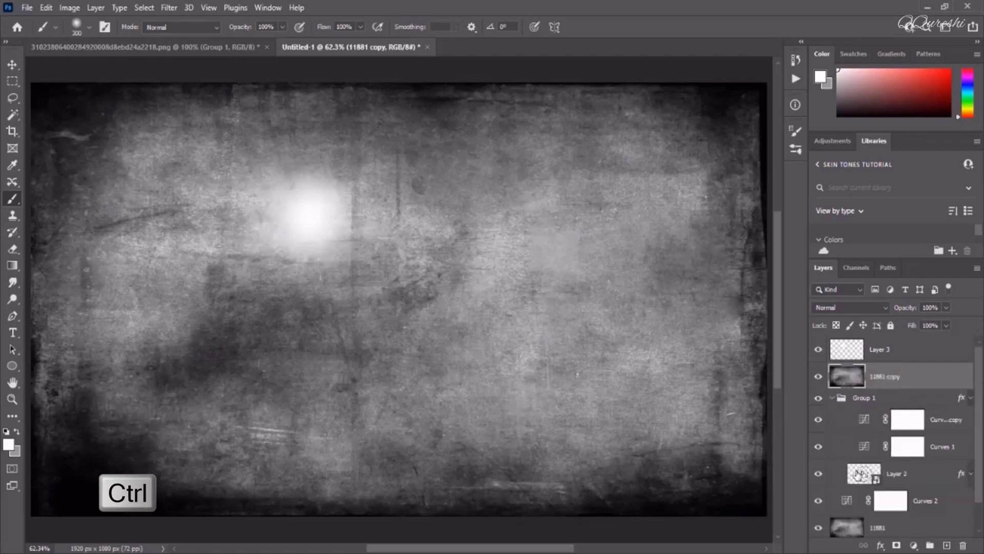
{"action": "left_click", "coordinate": [875, 479]}
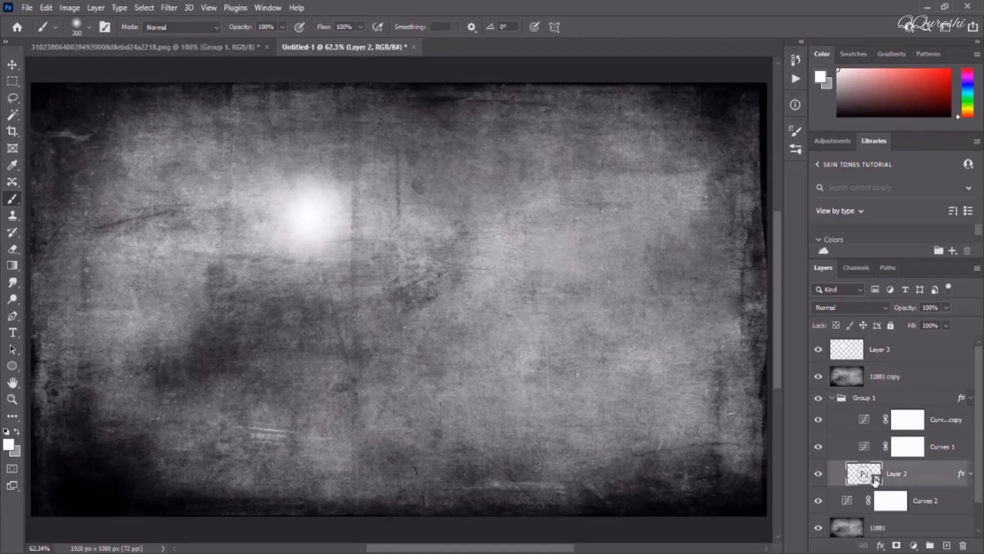
{"action": "left_click", "coordinate": [876, 480], "text": "ctrl"}
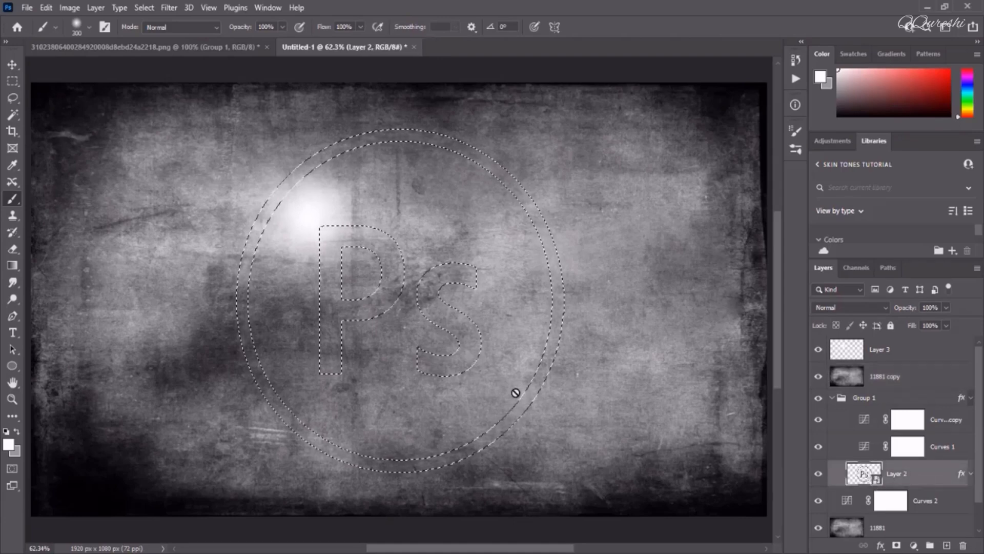
{"action": "left_click", "coordinate": [894, 378]}
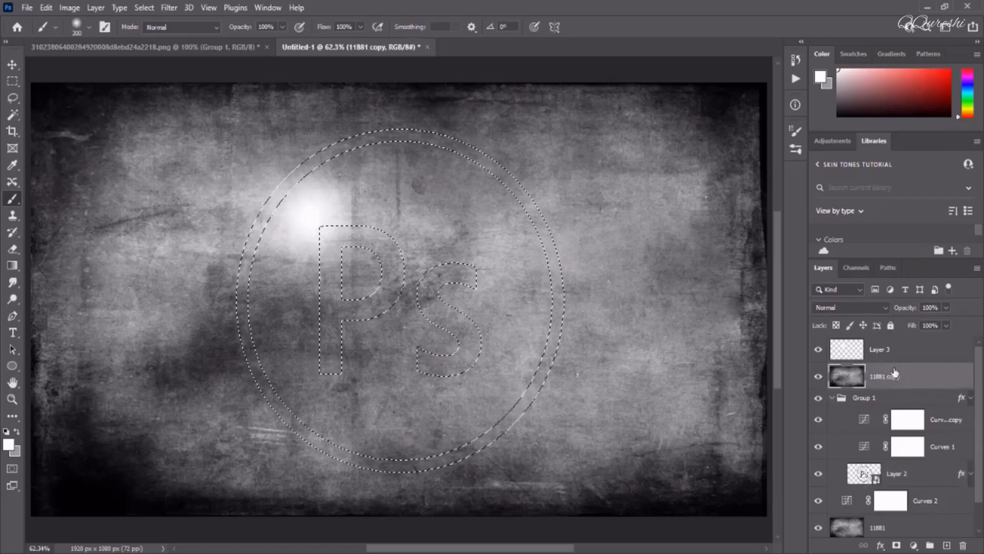
{"action": "key", "text": "ctrl+j"}
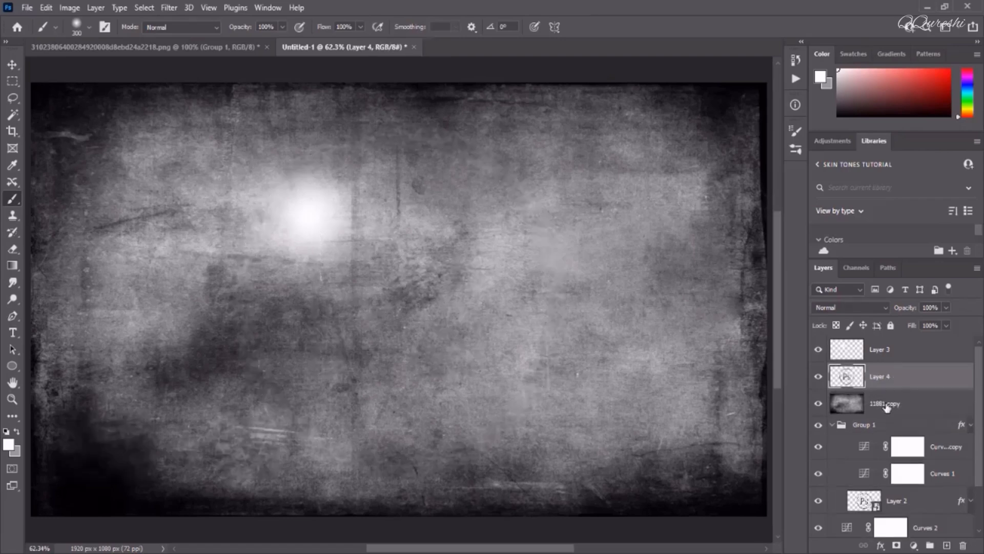
{"action": "left_click", "coordinate": [886, 405]}
{"action": "left_click", "coordinate": [962, 544]}
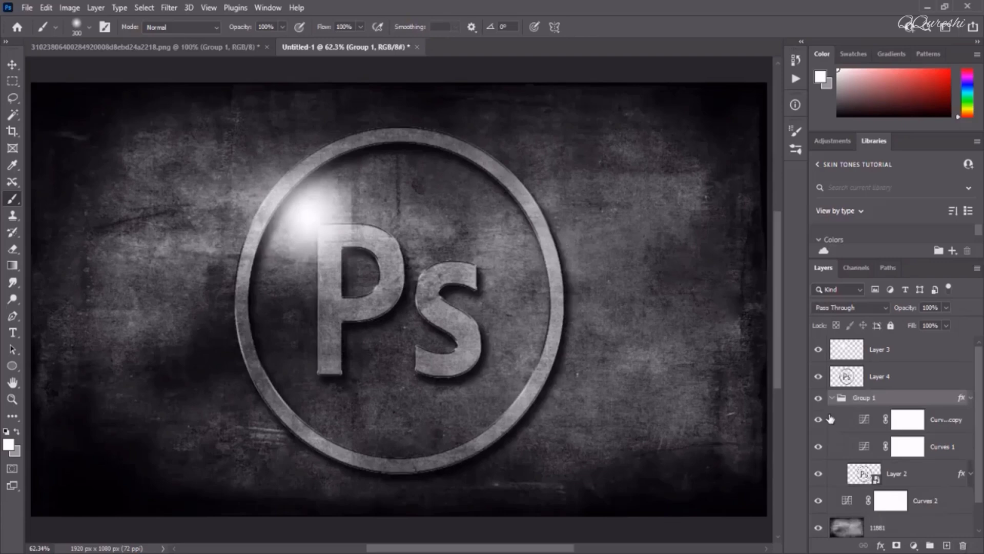
- Set Layer 4's blend mode to Pin Light, then hide and show it to compare
{"action": "left_click", "coordinate": [845, 377]}
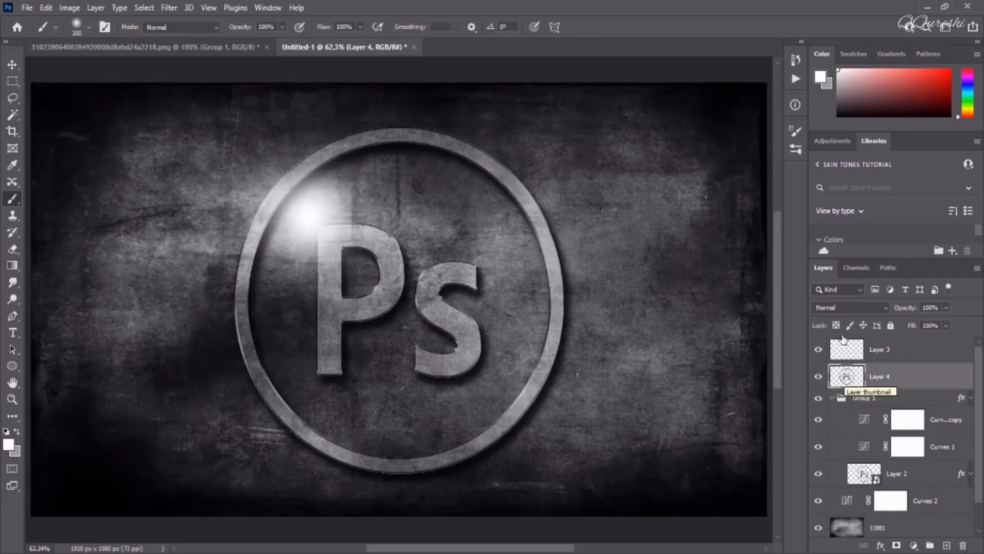
{"action": "left_click", "coordinate": [841, 309]}
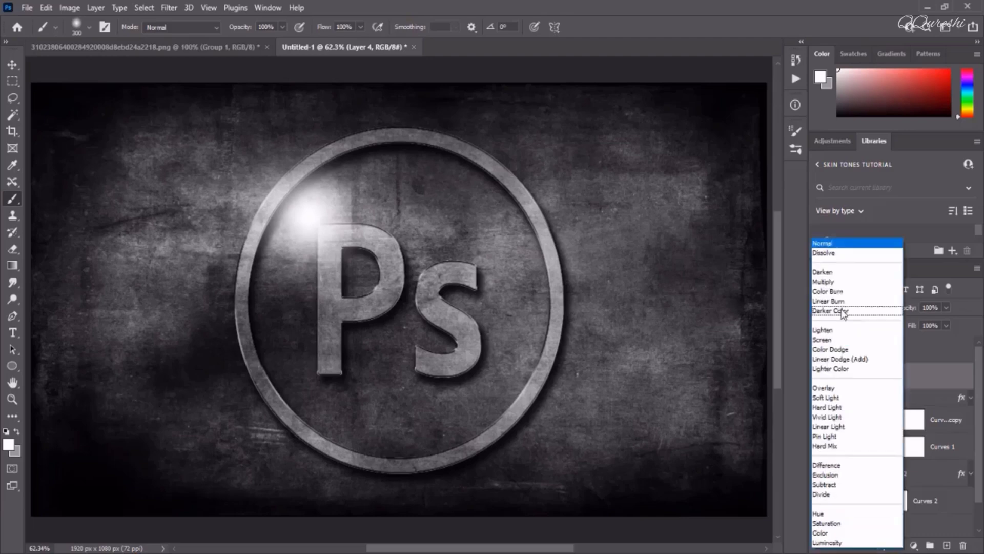
{"action": "left_click", "coordinate": [826, 436]}
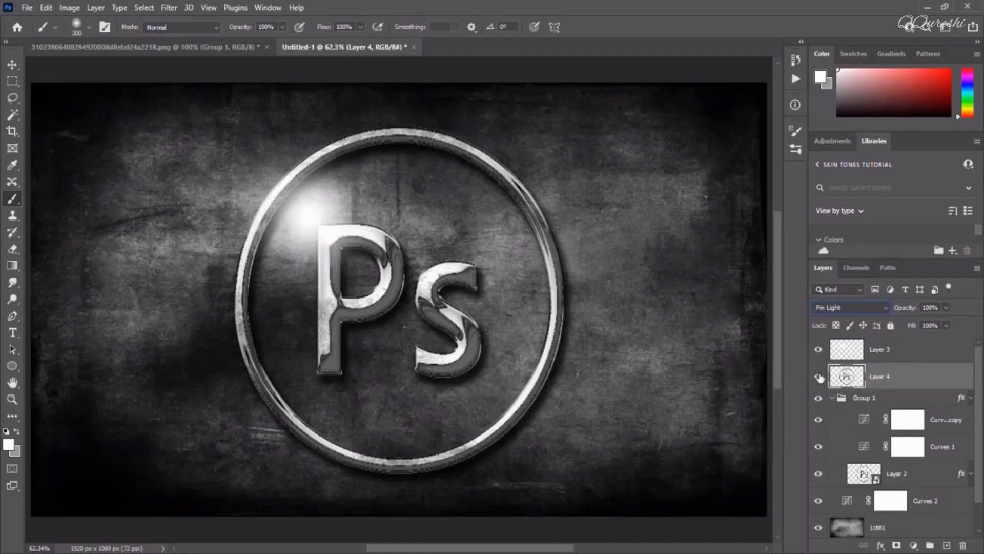
{"action": "left_click", "coordinate": [819, 377]}
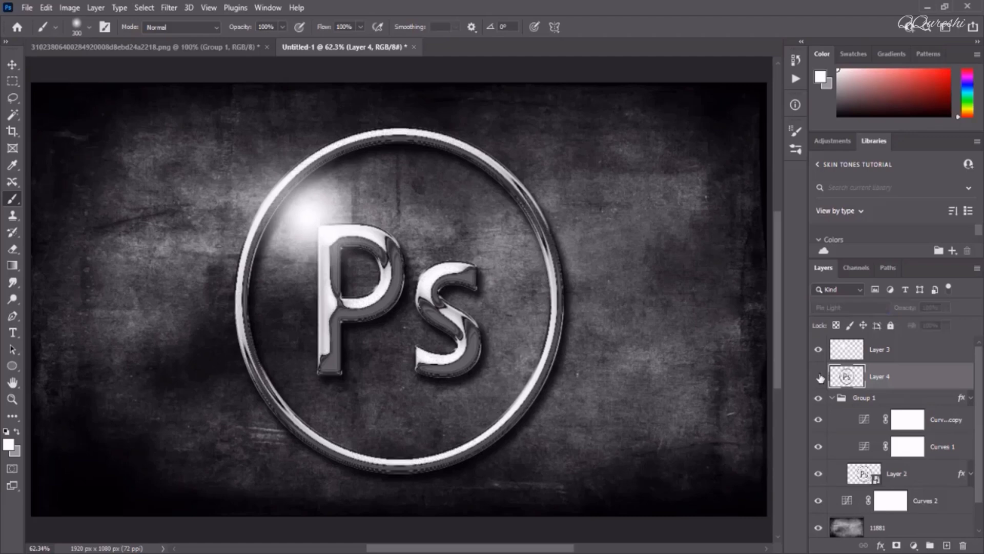
{"action": "left_click", "coordinate": [819, 377]}
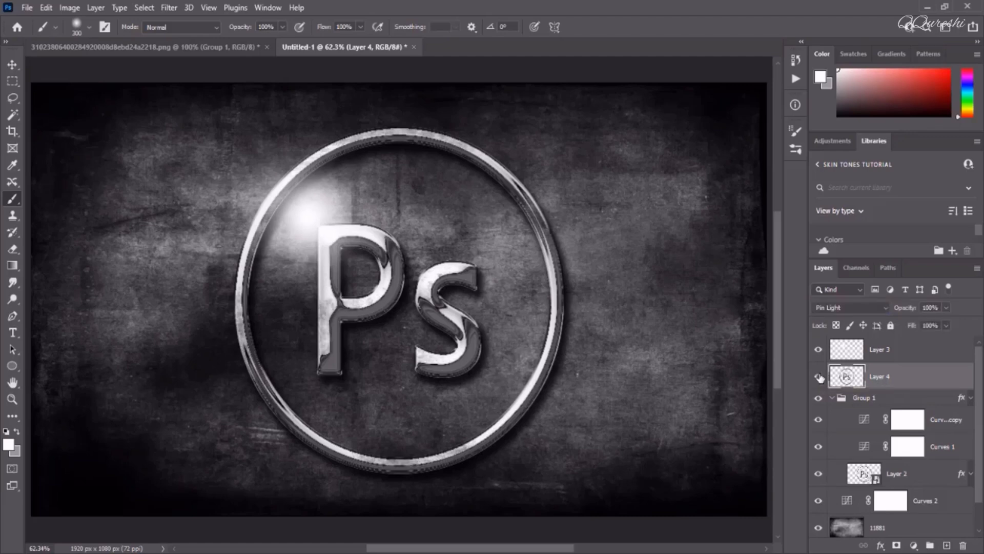